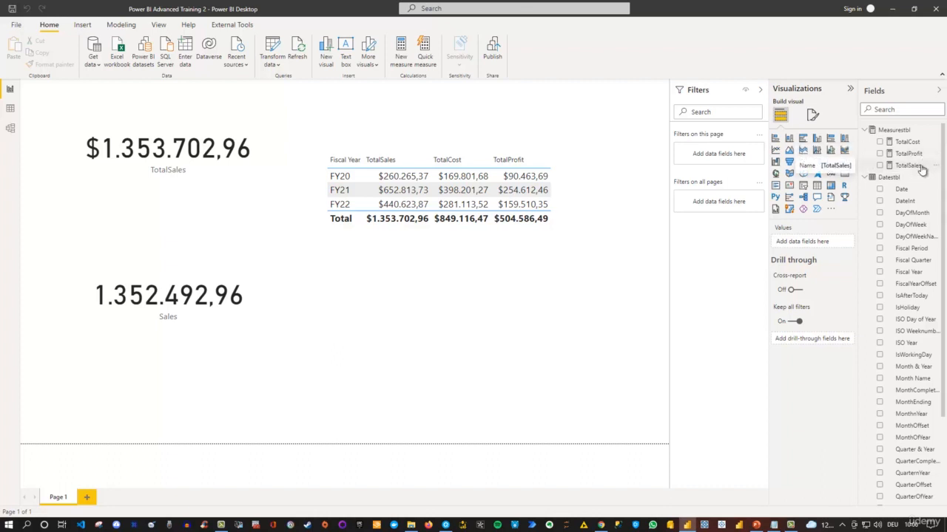
Start a new measure named ProfitMargin in the Measurestbl table, with its expression beginning on a second line.
right_click(892, 131)
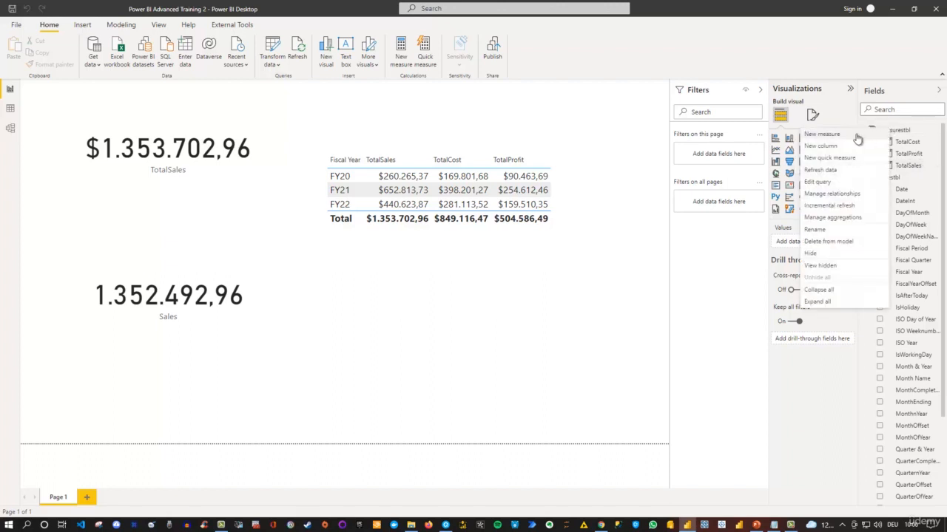
key(Escape)
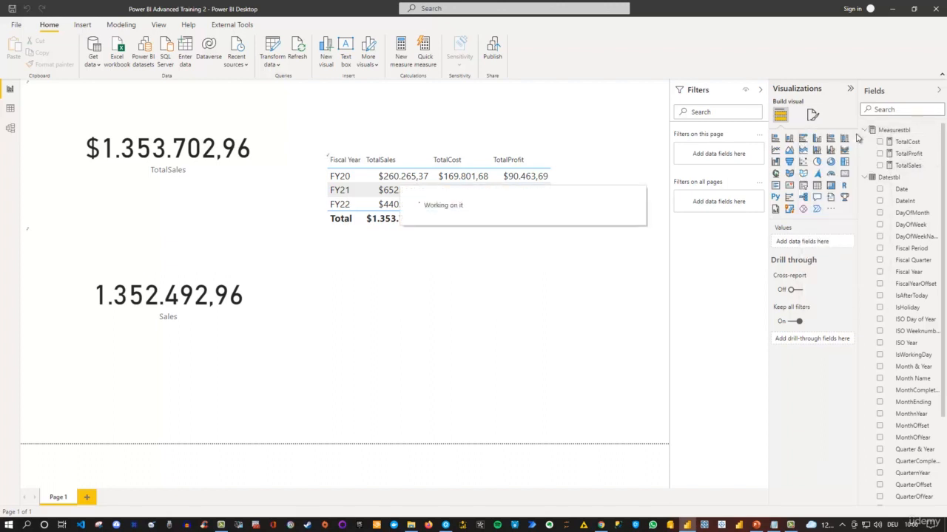
text(ProfitMargin)
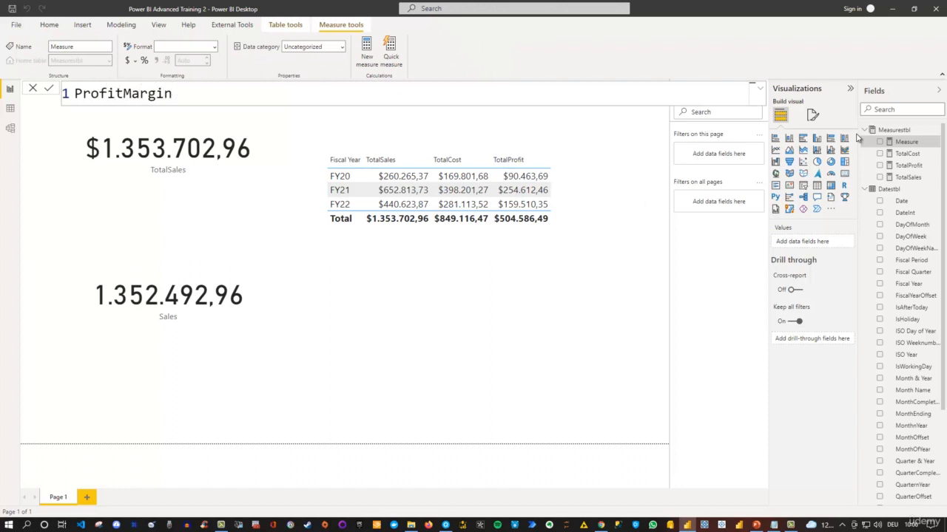
text( =)
key(shift+Return)
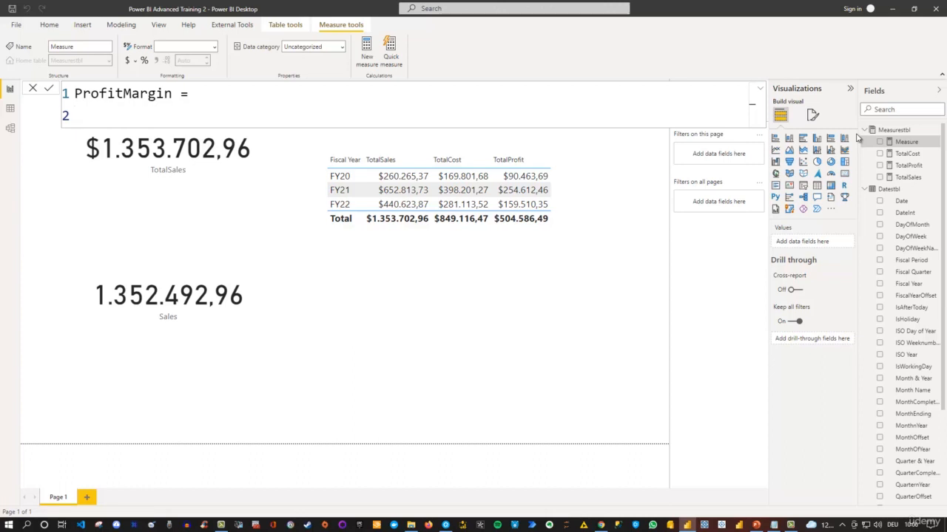
Enter a DIVIDE expression with Measurestbl[TotalProfit] as numerator and Measurestbl[TotalSales] as denominator.
text(DIVIDE()
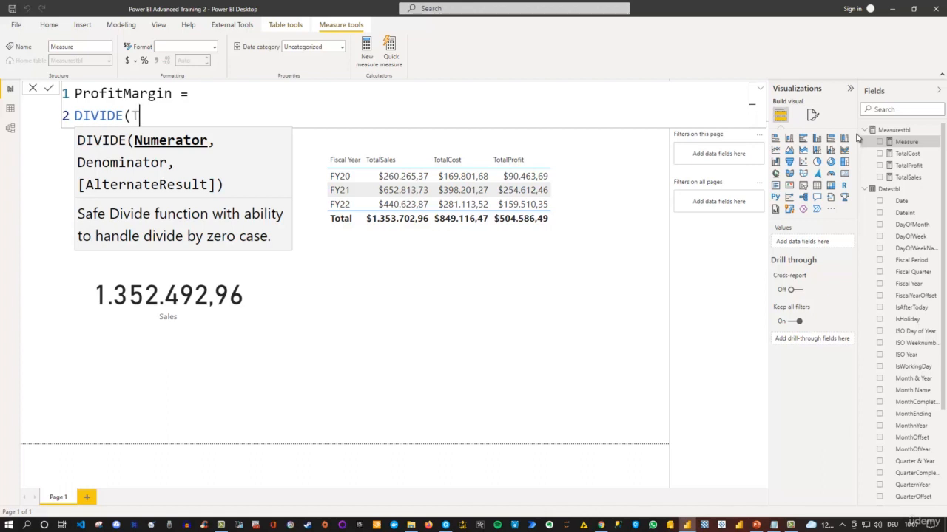
text(Totalp)
key(Tab)
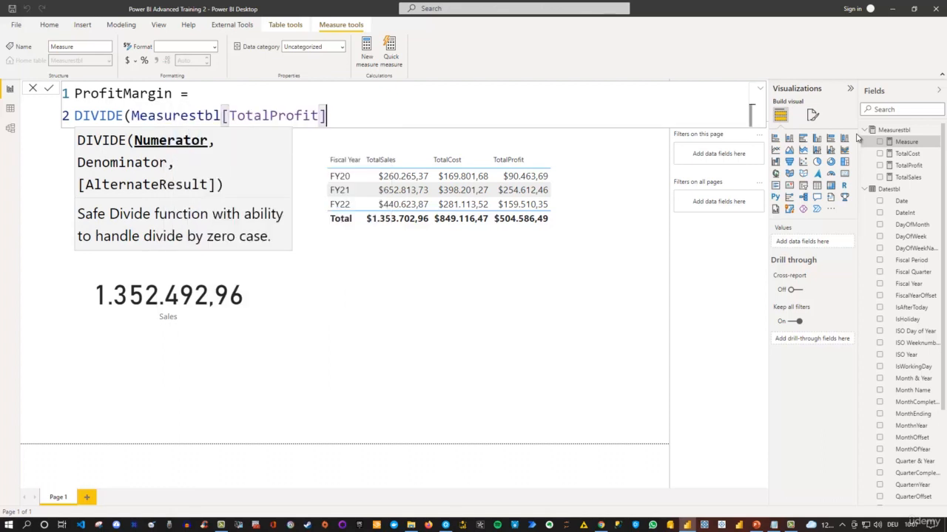
text(,)
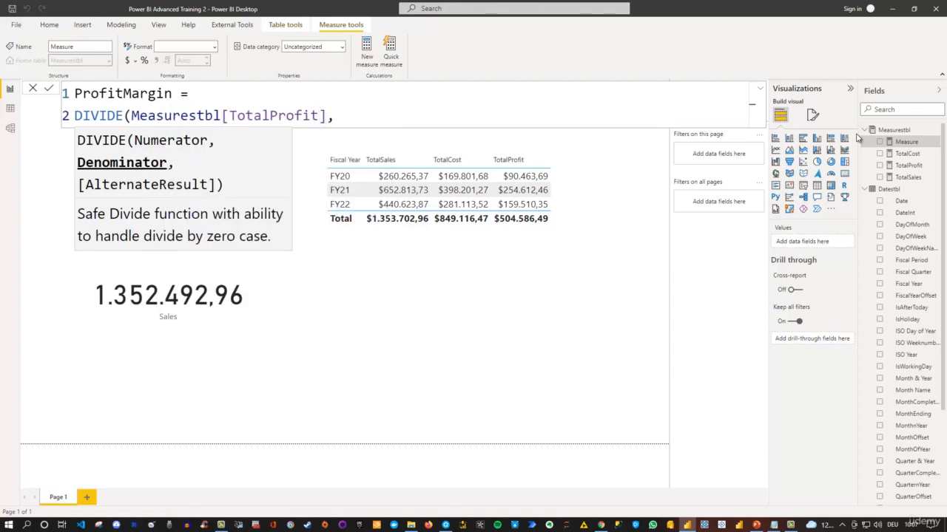
text(Total)
text(sa)
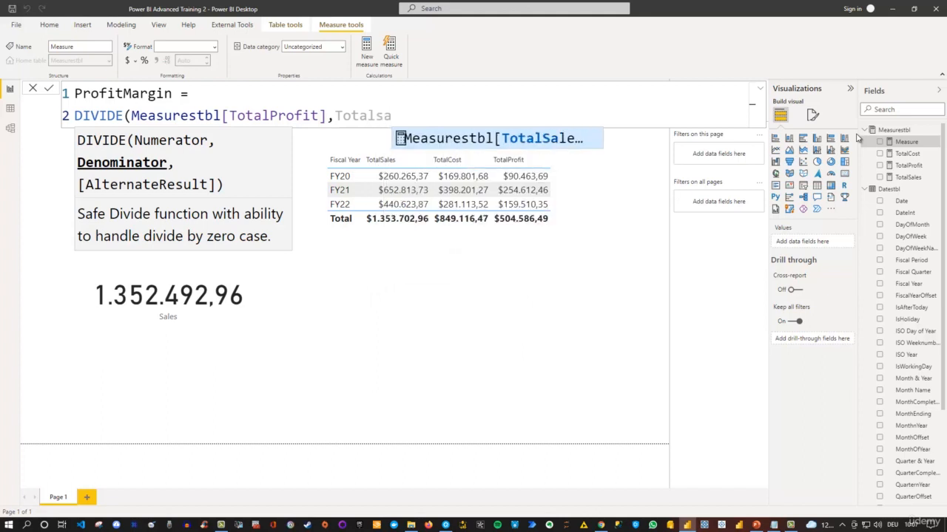
key(Tab)
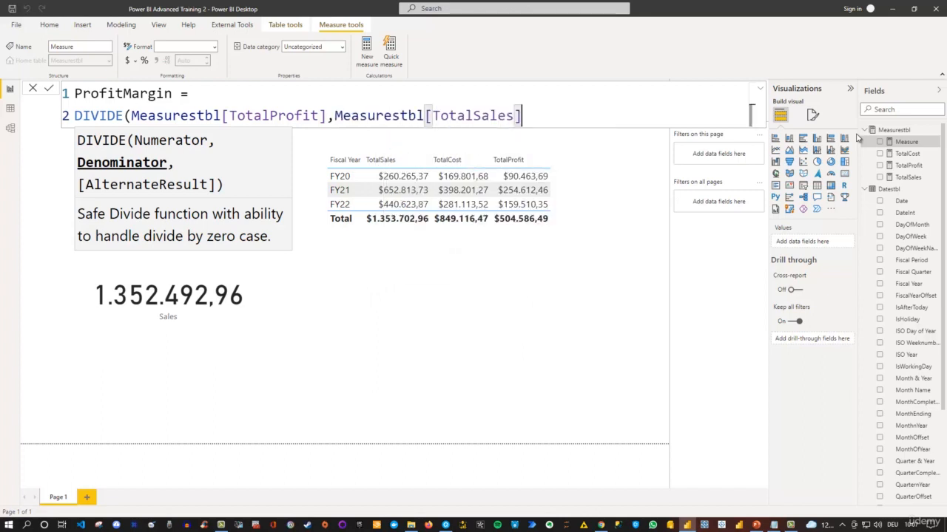
text(,)
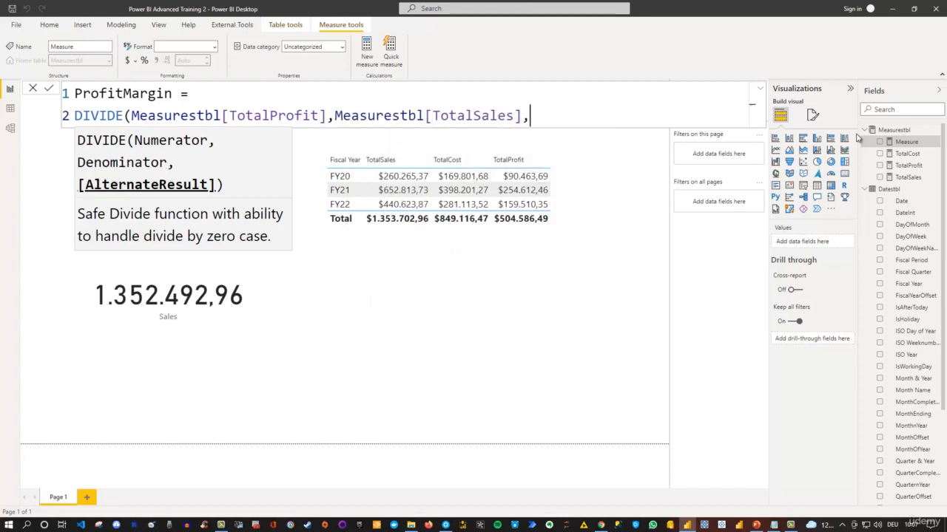
key(BackSpace)
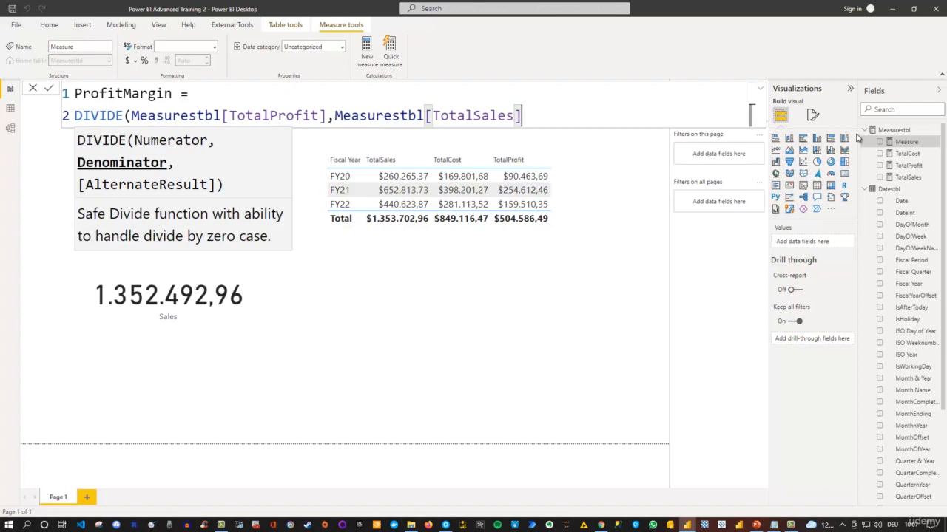
text(,)
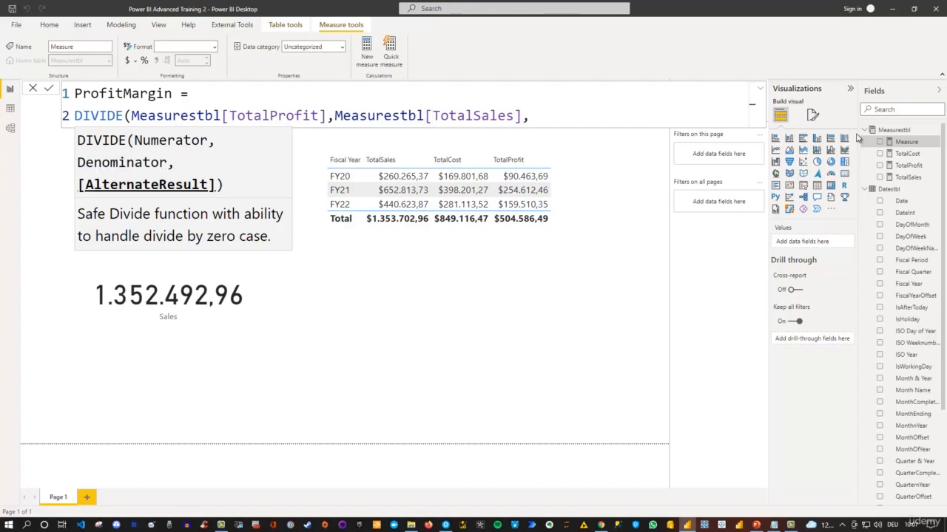
text(" ")
key(Left)
key(Left)
key(Delete)
key(Delete)
key(BackSpace)
key(BackSpace)
Close and commit the ProfitMargin formula without an alternate result, and format the measure as a percentage.
text())
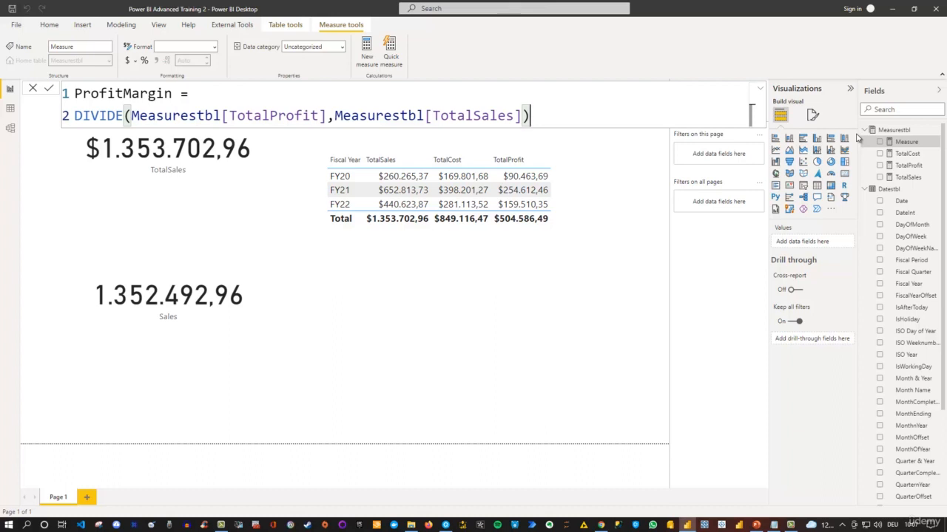
key(Return)
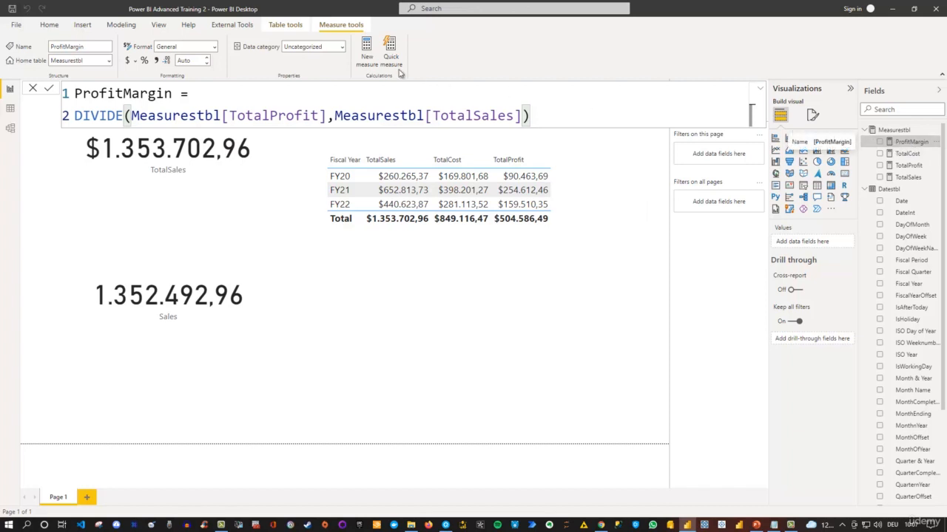
click(145, 61)
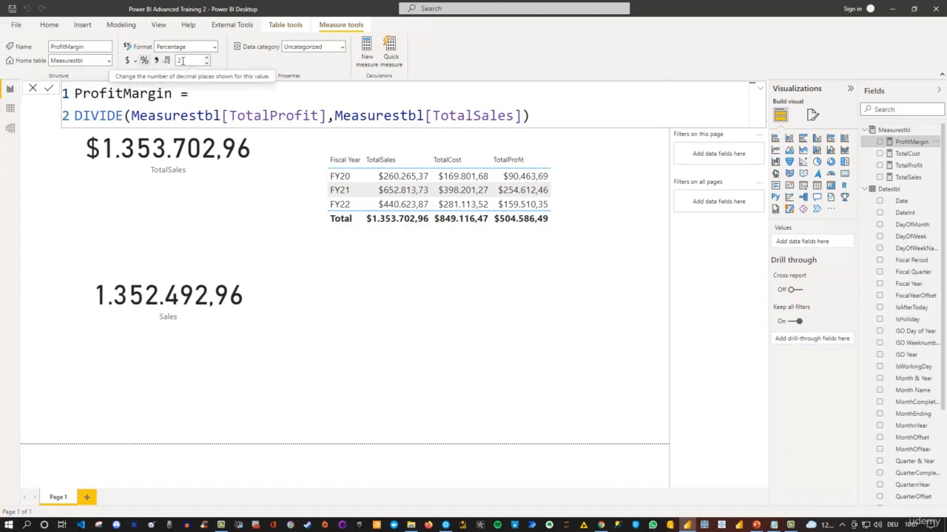
click(454, 303)
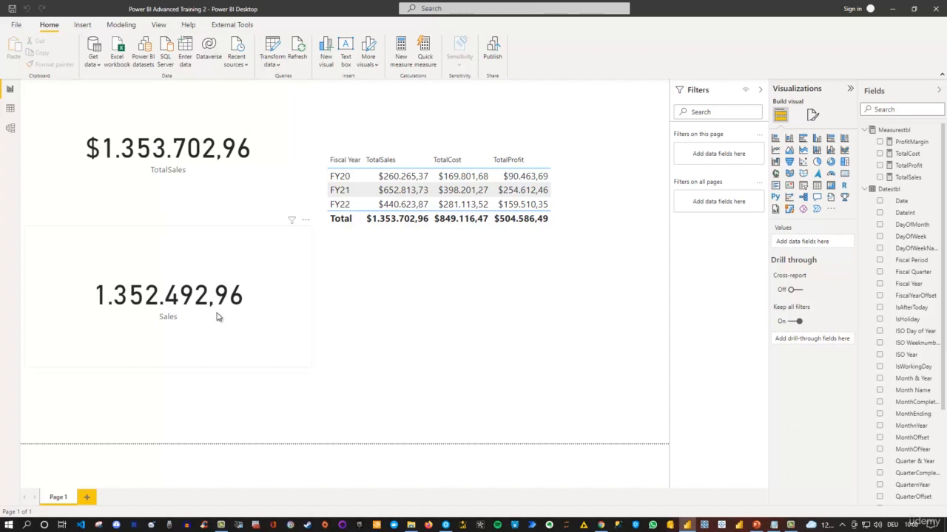
Add a second report page and rename Page 1 as "basic Measures".
click(85, 499)
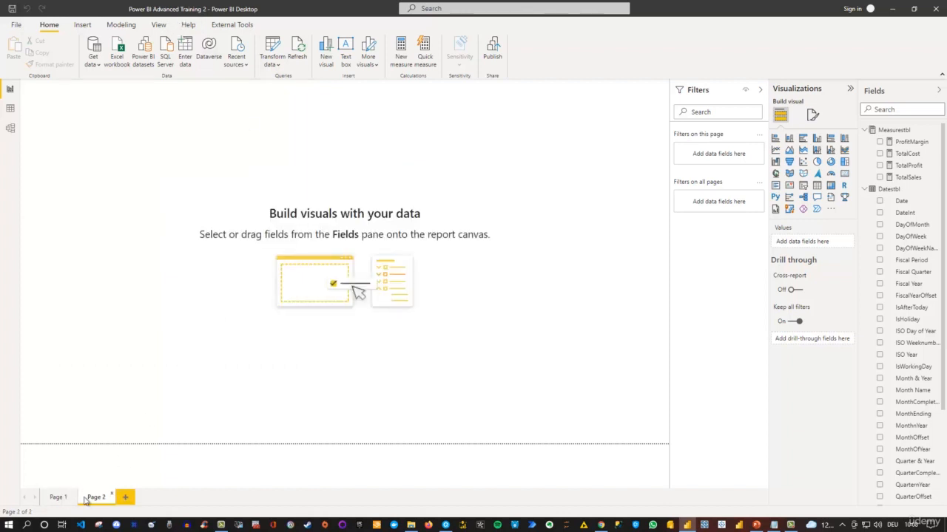
click(58, 498)
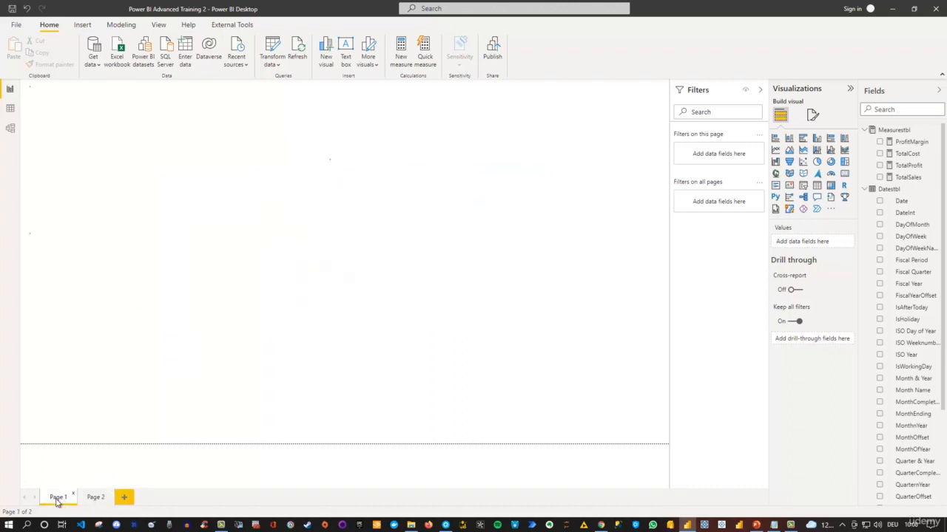
double_click(58, 497)
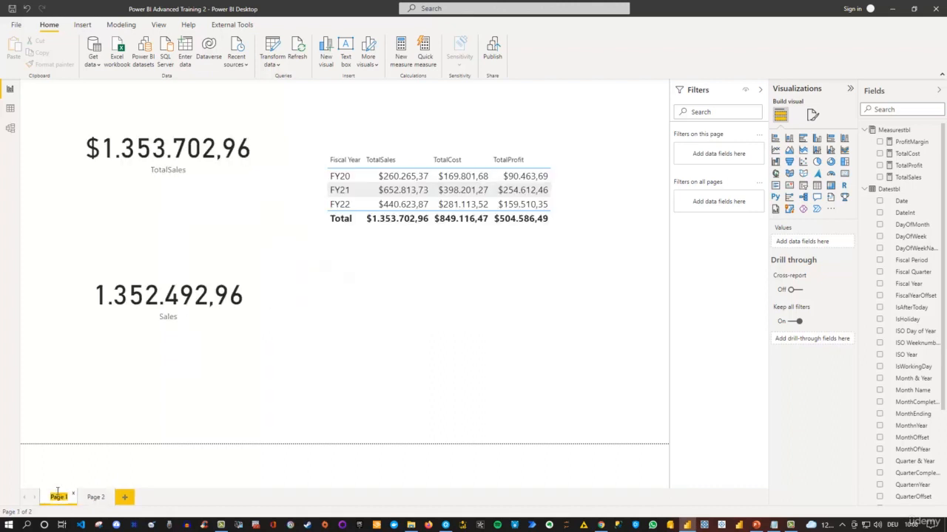
text(basic Measures)
key(Return)
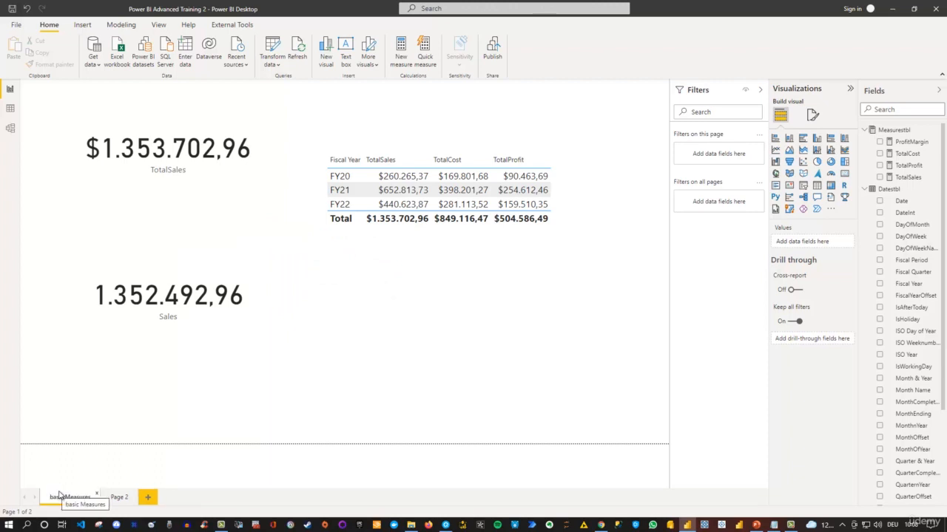
Switch to Page 2 and enable Auto date/time in the current file's data load options.
click(116, 501)
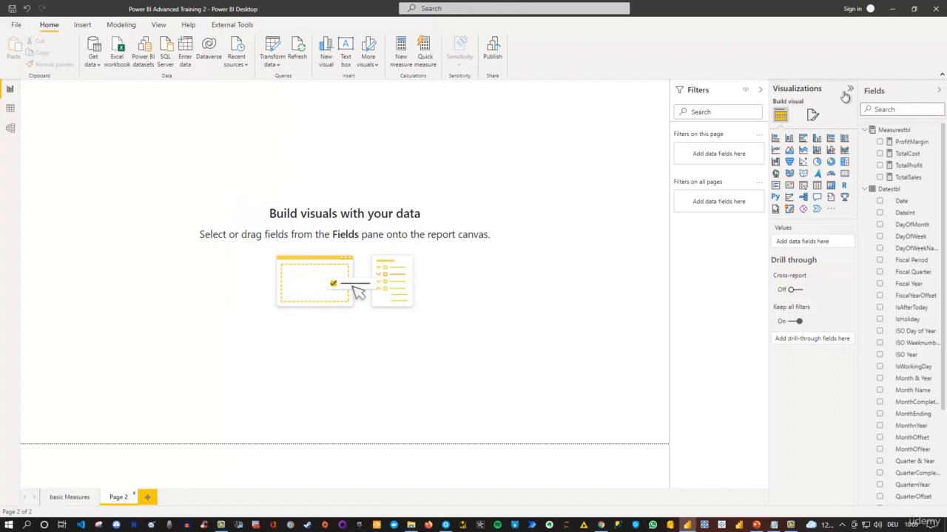
click(880, 109)
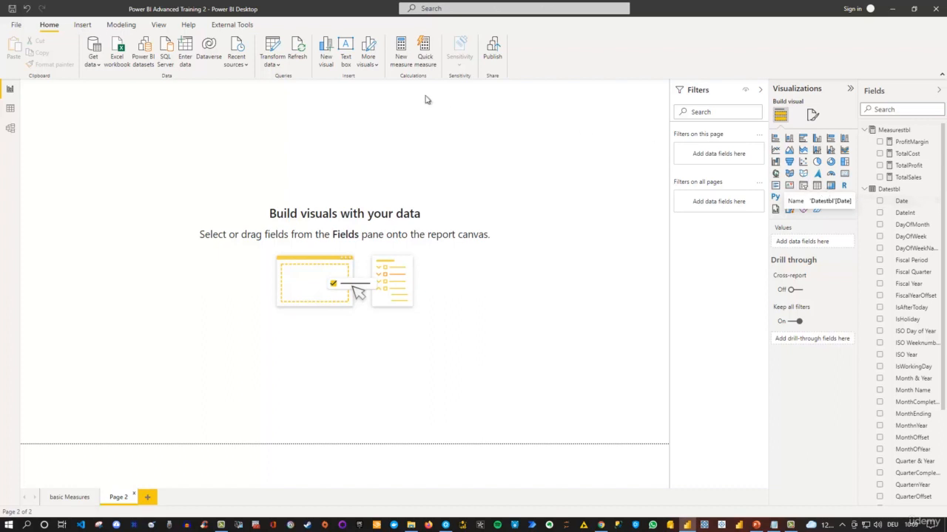
click(21, 27)
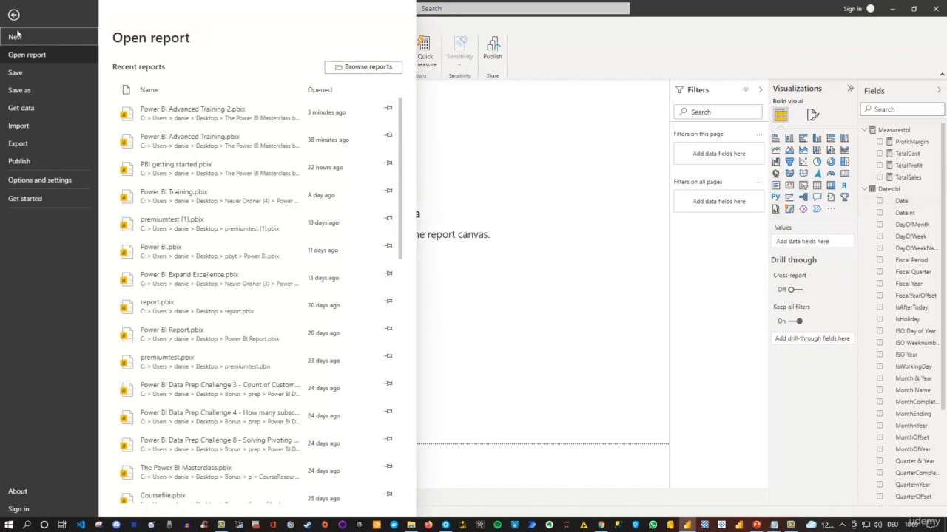
click(24, 180)
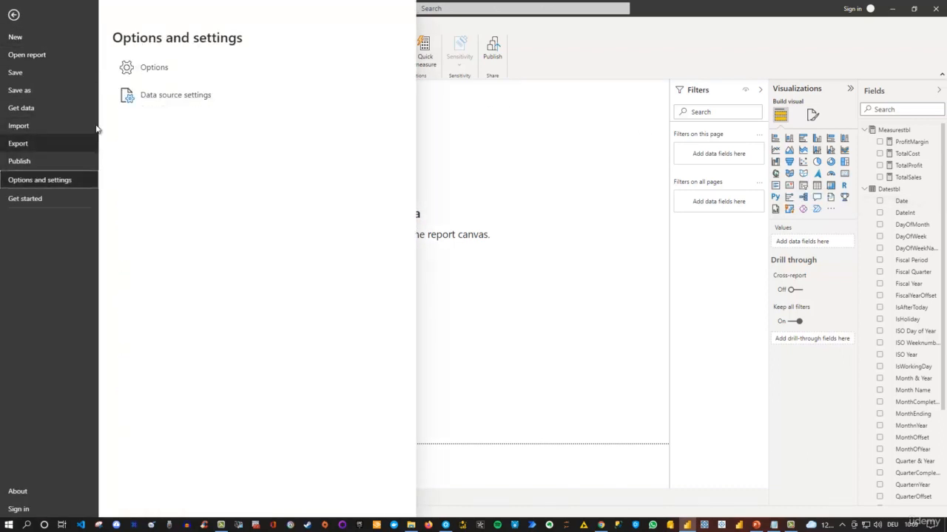
click(139, 78)
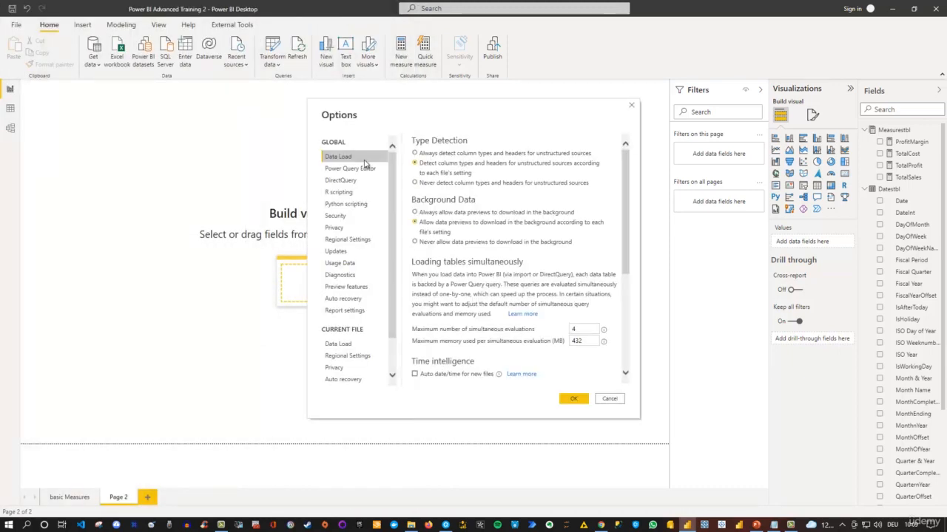
click(355, 349)
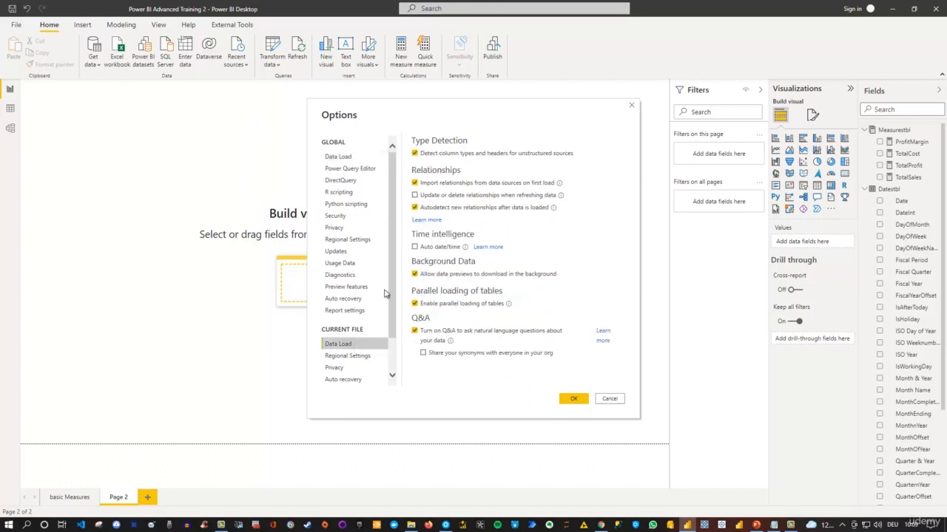
click(414, 248)
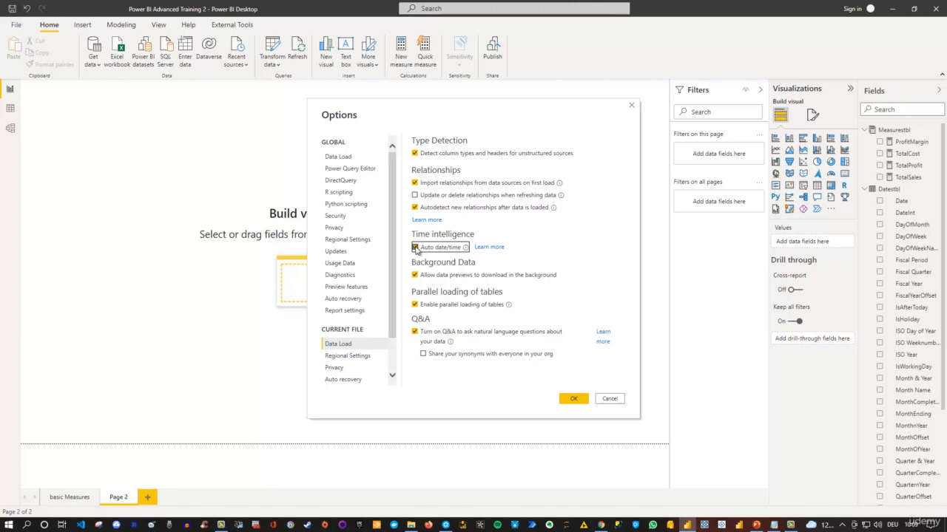
click(568, 398)
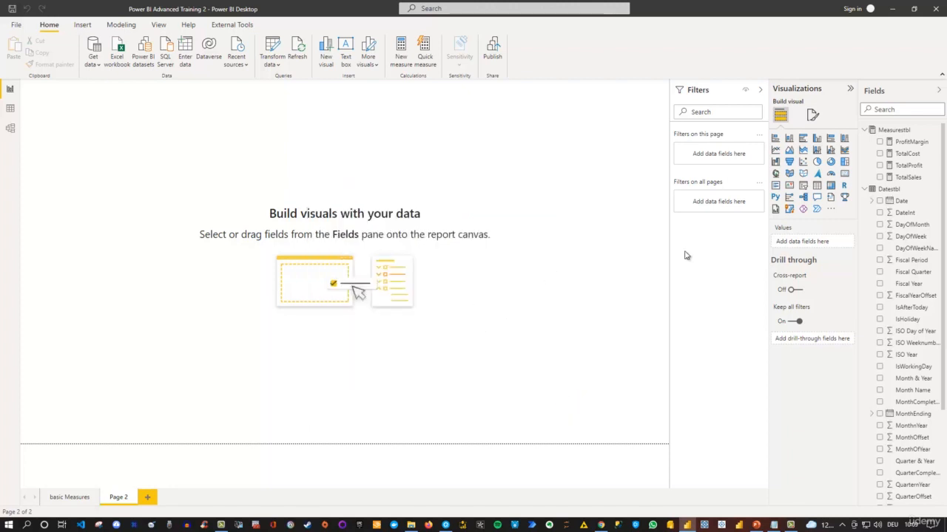
Create a table from the Datestbl Date hierarchy showing only Year and Month, and enlarge it to nearly the full page height.
click(879, 202)
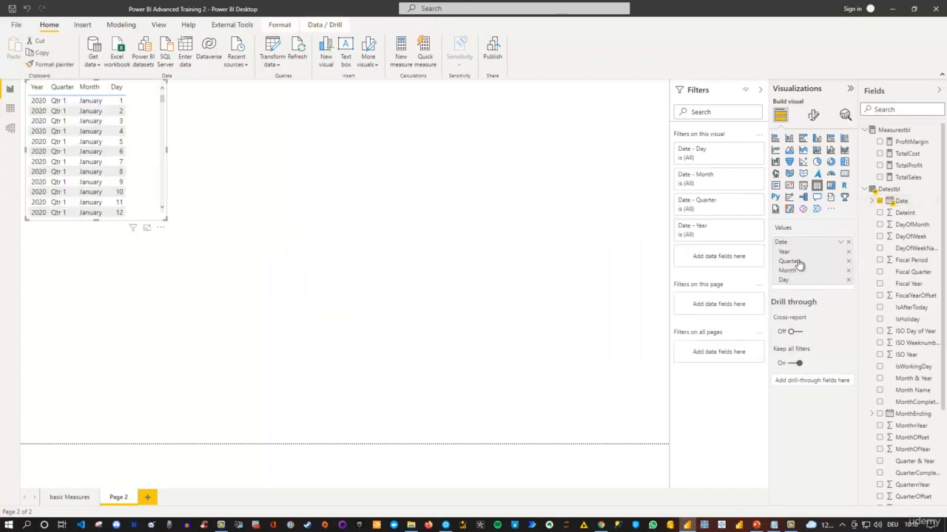
click(848, 281)
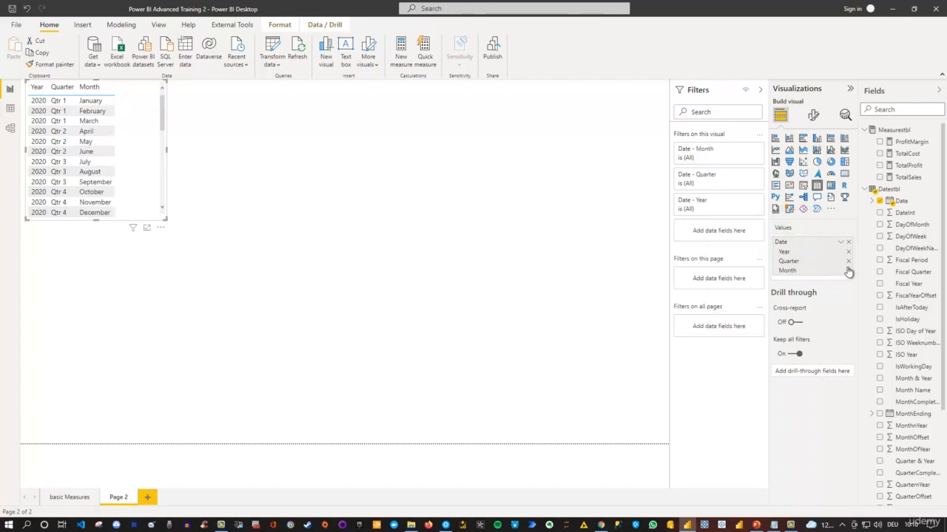
click(849, 261)
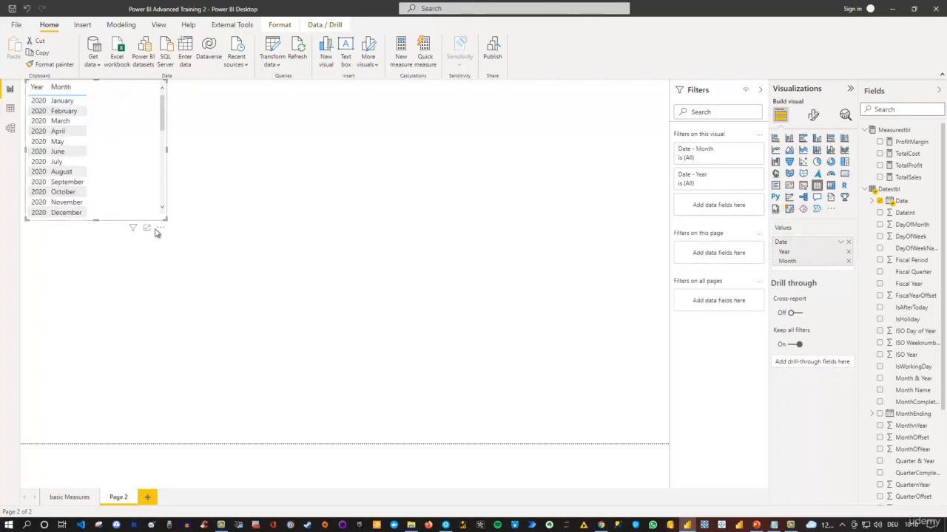
drag(167, 226, 236, 433)
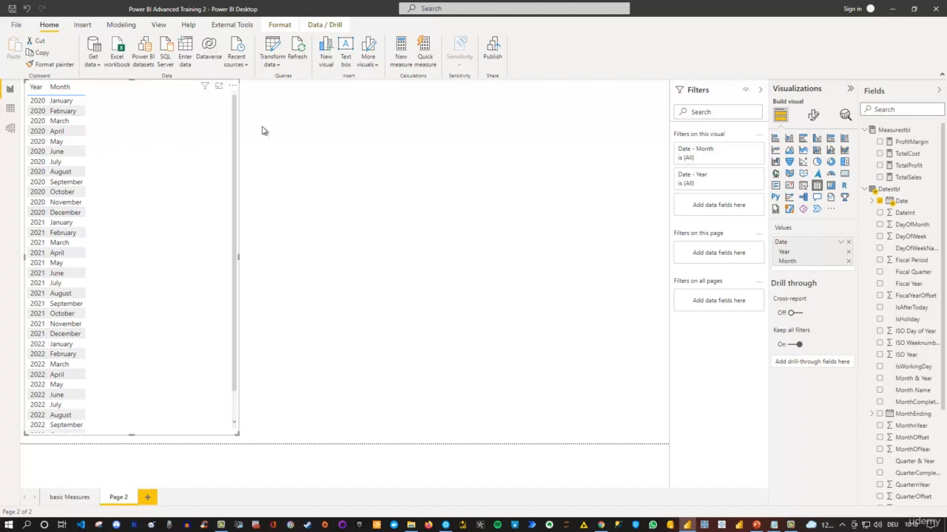
Set the font size of the table's values to 14 pt.
click(812, 120)
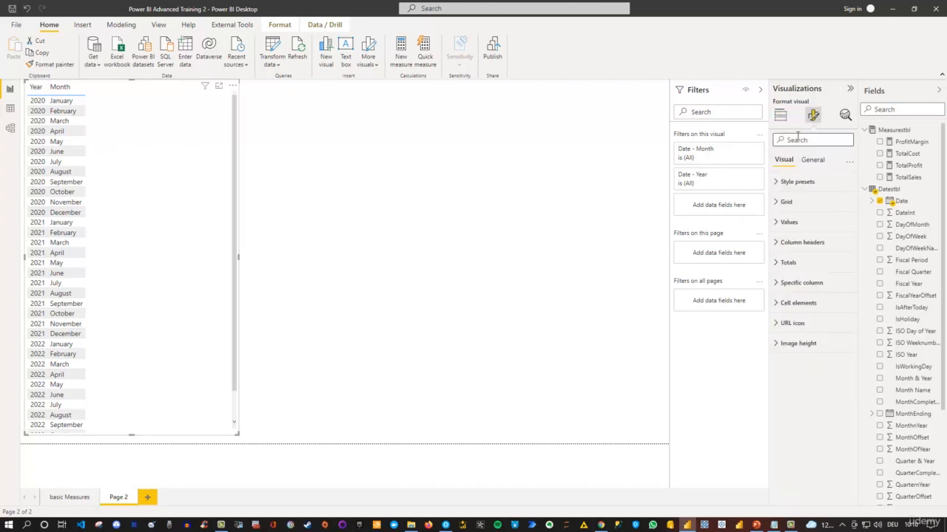
click(786, 223)
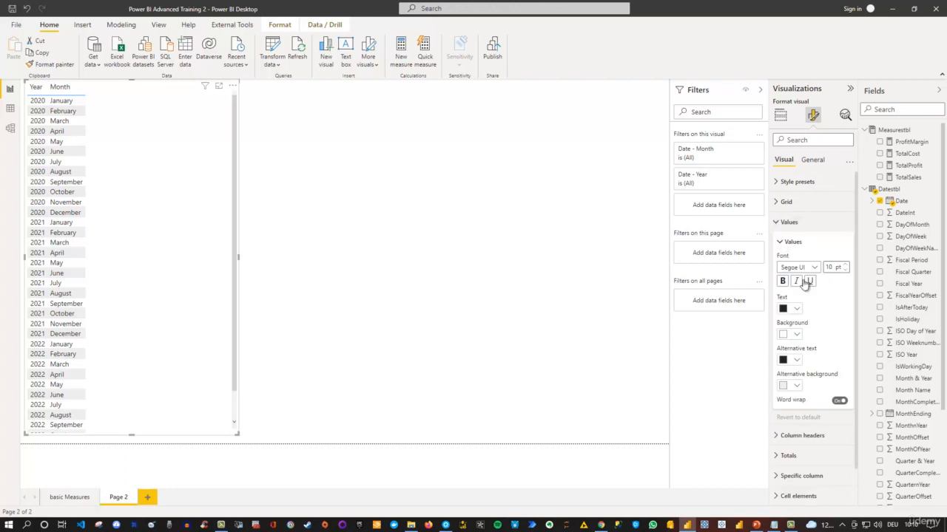
drag(834, 267, 818, 269)
text(14)
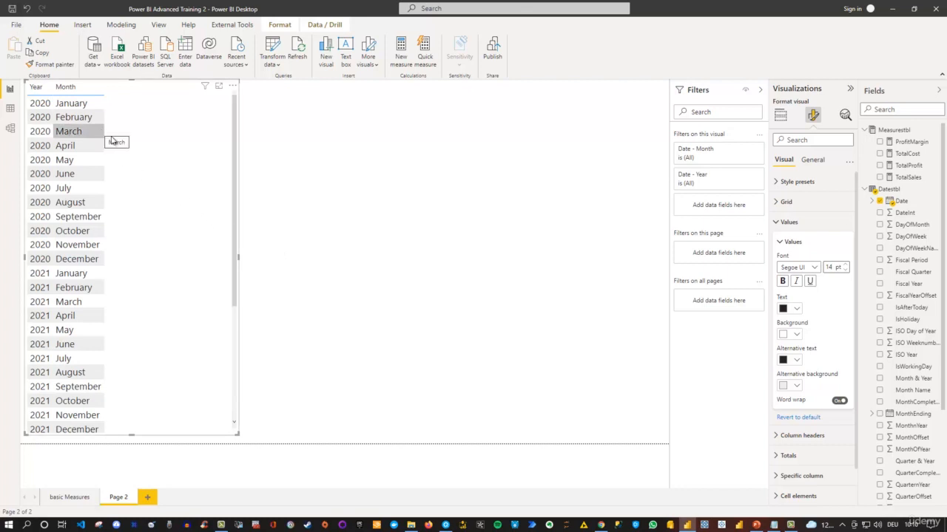
Widen the Year and Month table slightly and add the TotalSales measure to it.
drag(238, 257, 272, 264)
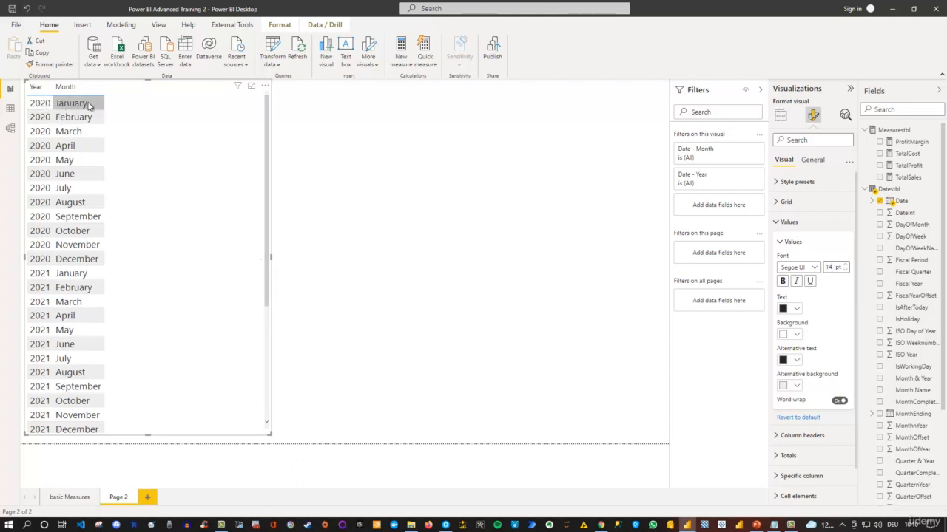
click(879, 178)
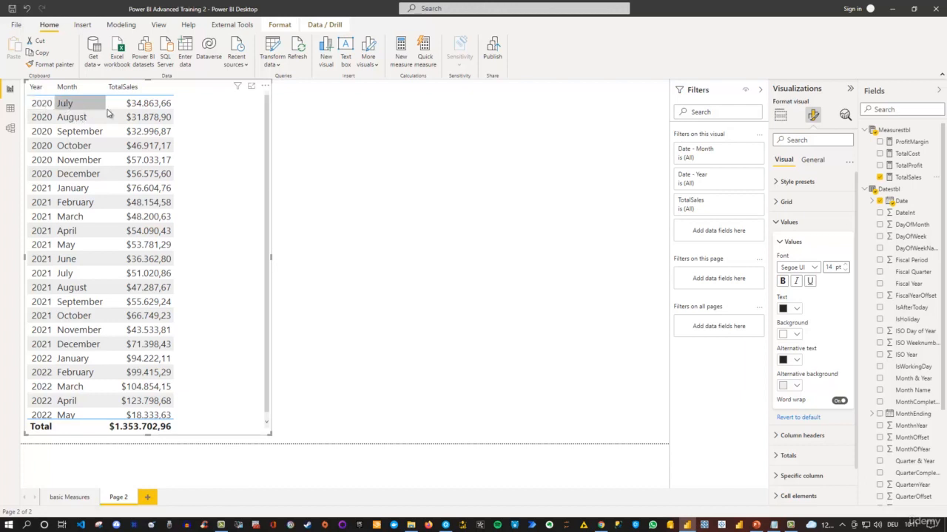
scroll(186, 272, down, 1)
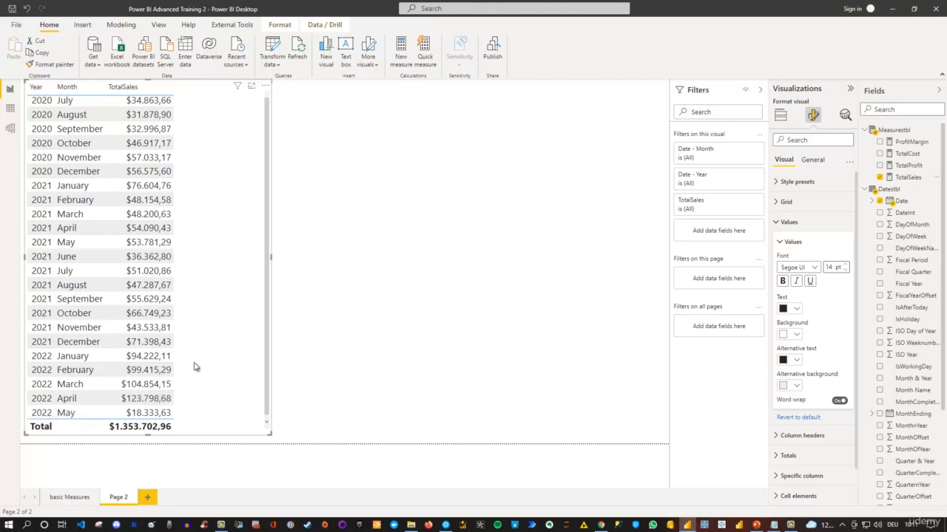
scroll(211, 315, up, 1)
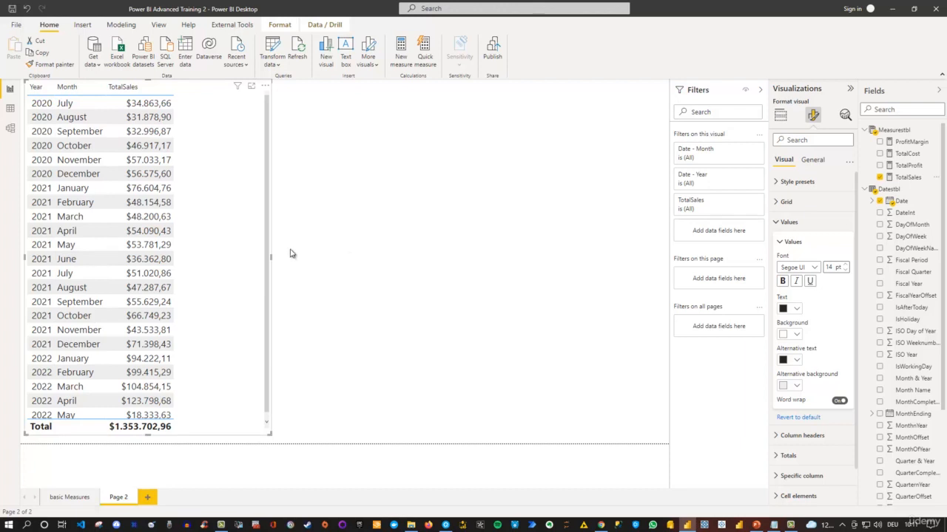
Create a new measure in Measurestbl named ParallelPeriodSales.
right_click(887, 133)
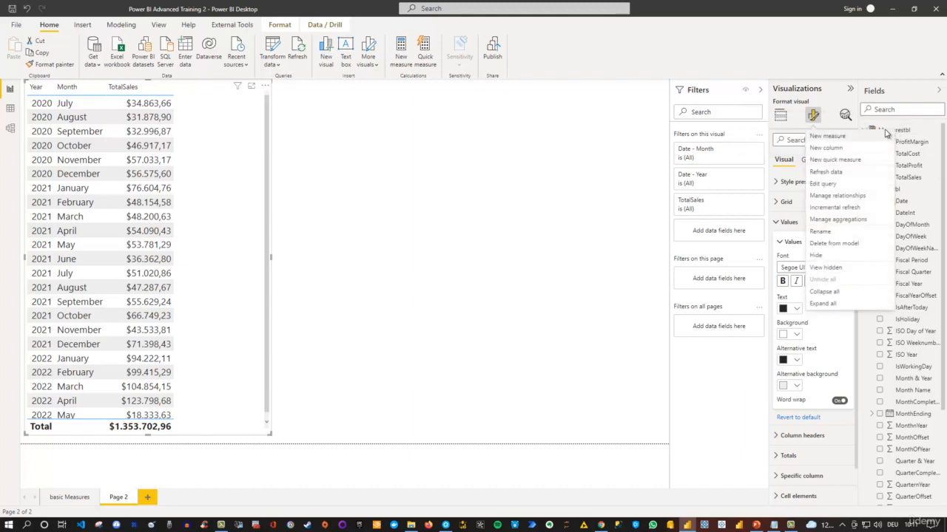
click(840, 139)
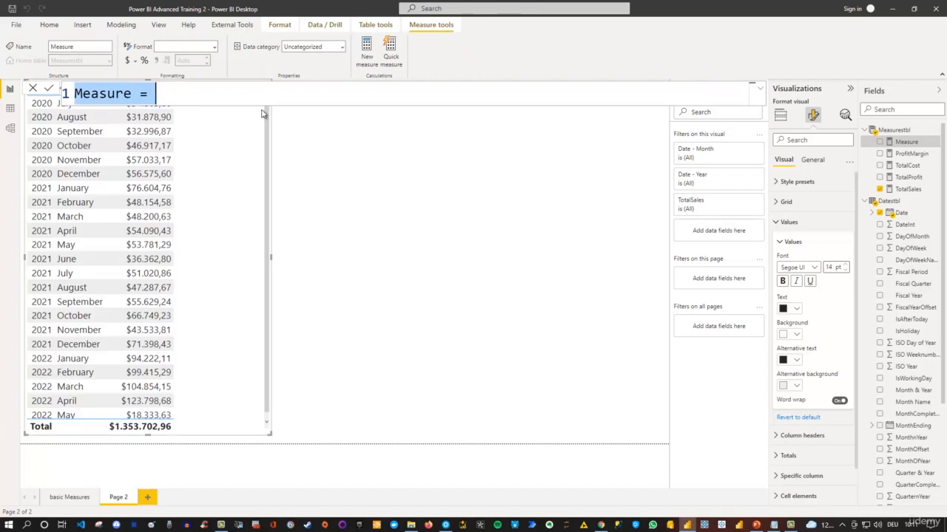
text(Para)
key(BackSpace)
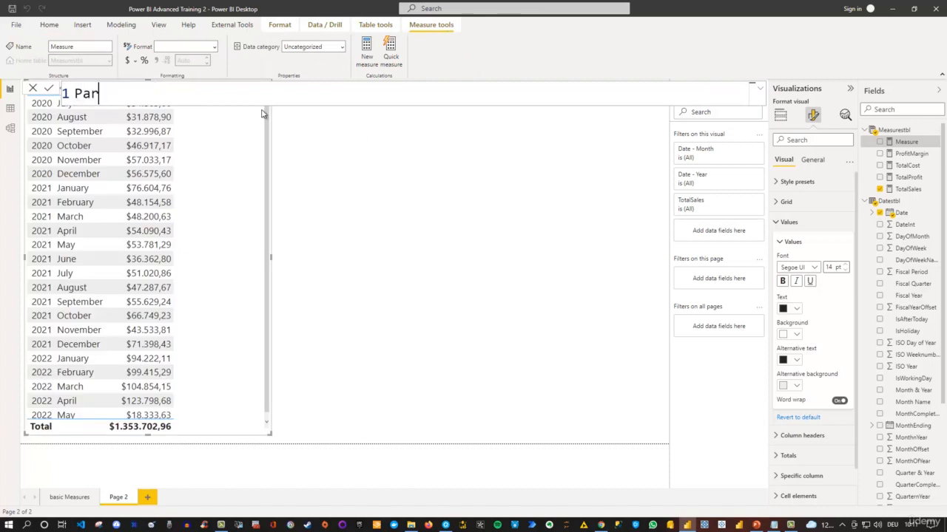
text(allelPe)
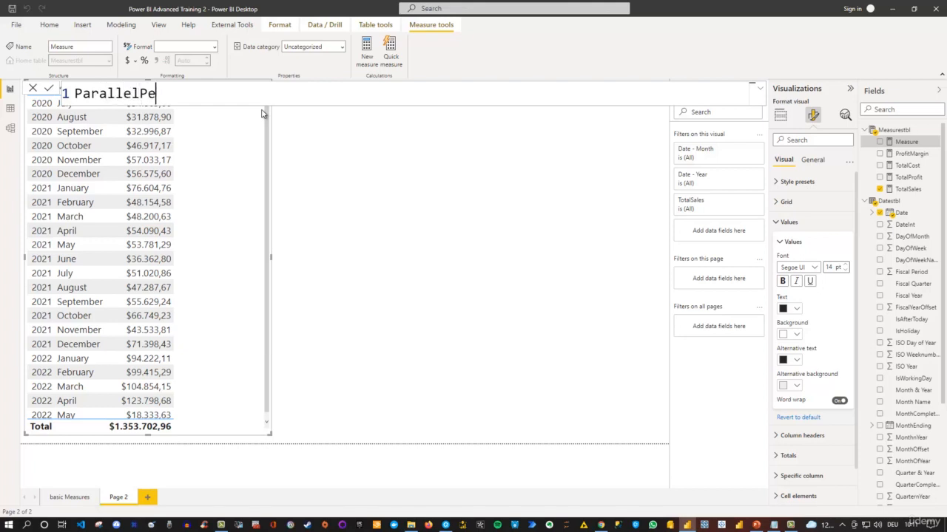
text(riodSales =)
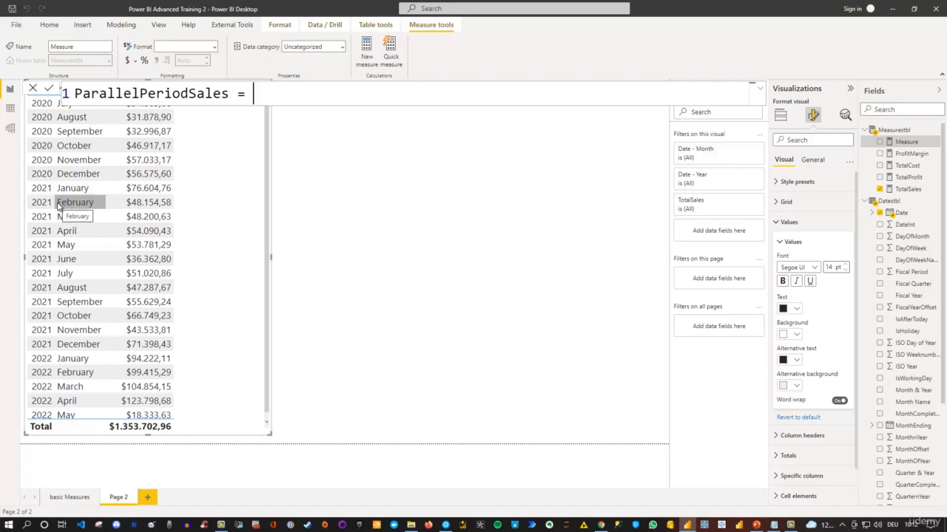
Begin the measure's formula with CALCULATE, using Measurestbl[TotalSales] as the expression.
text(Calc)
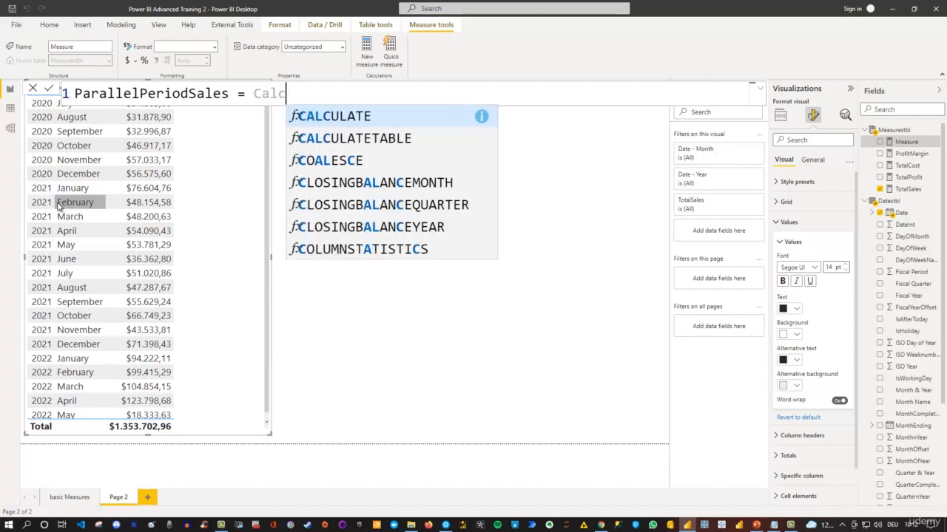
key(Tab)
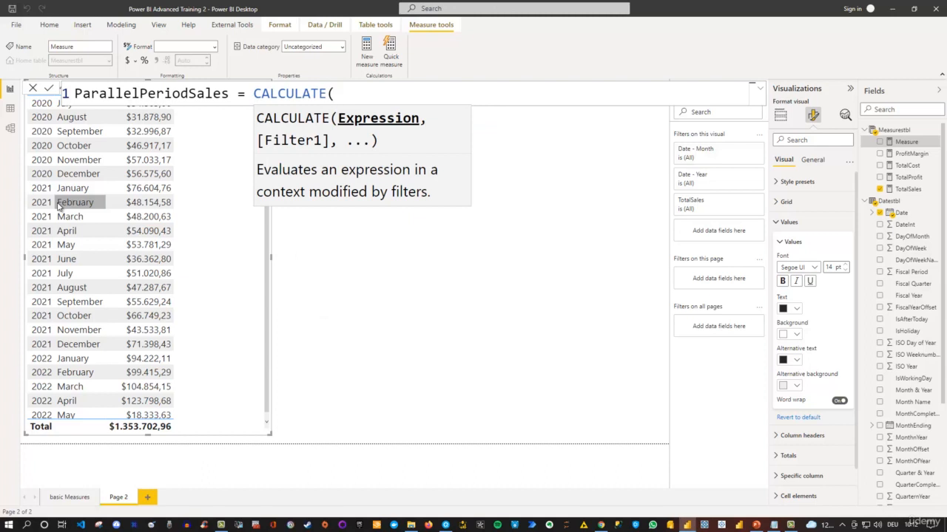
text(Total)
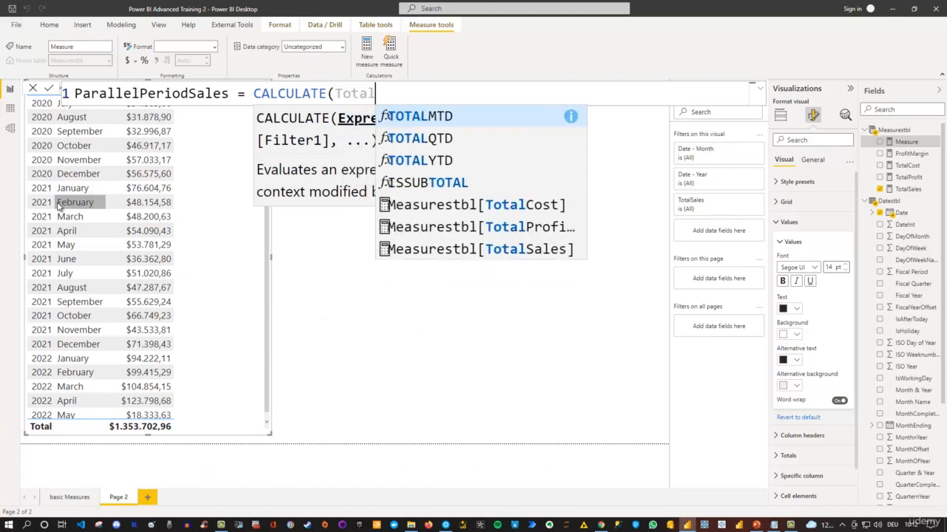
text(s)
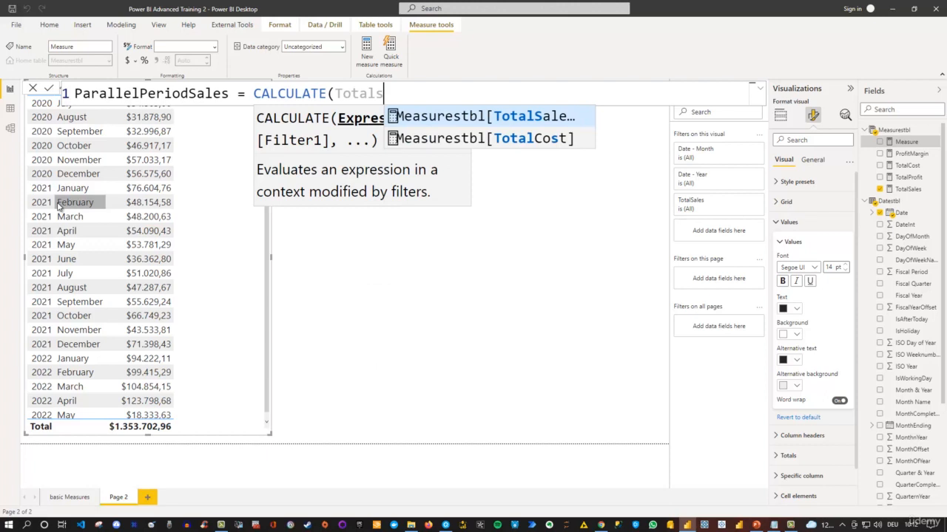
key(Tab)
text(,)
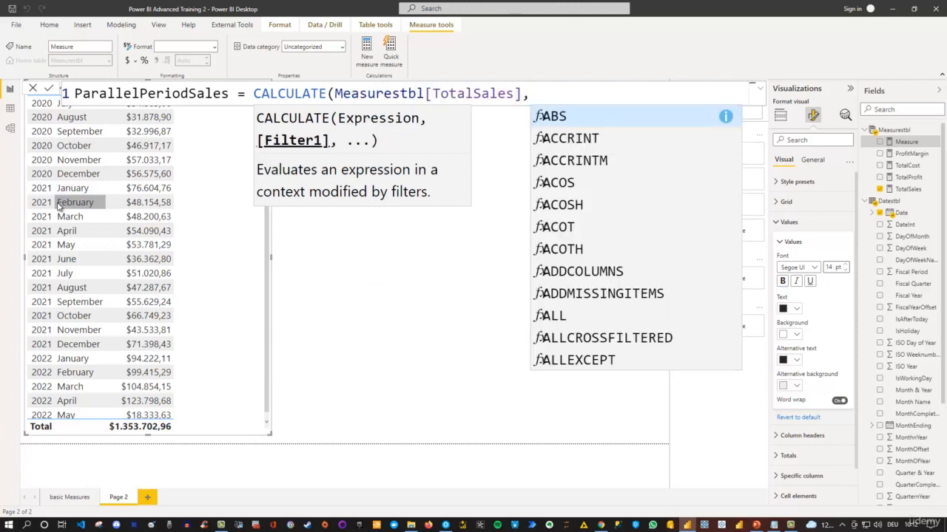
Add PARALLELPERIOD as the CALCULATE filter, with Datestbl[Date] as its dates argument.
text(Par)
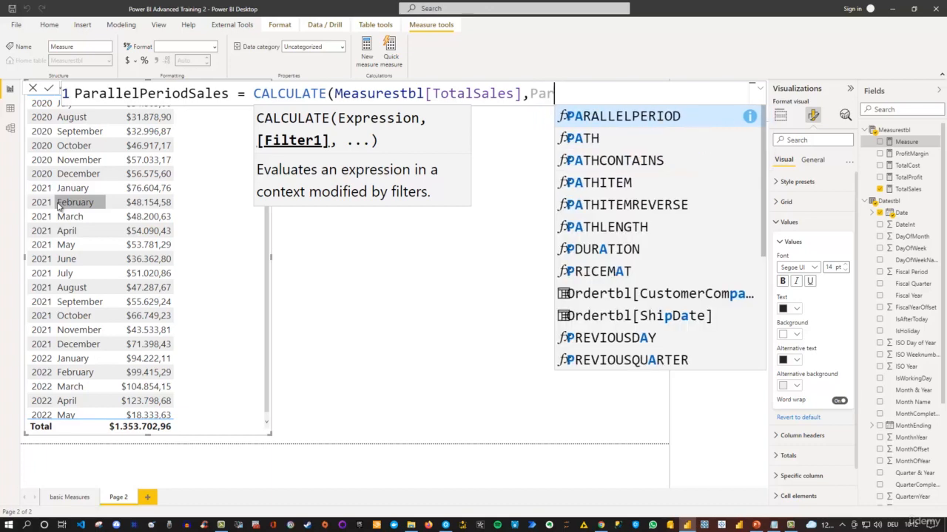
key(Tab)
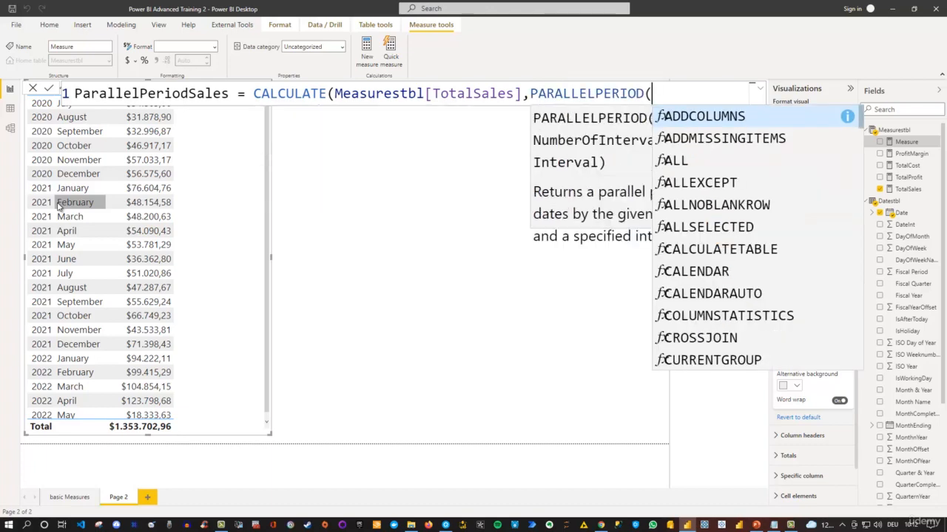
key(Escape)
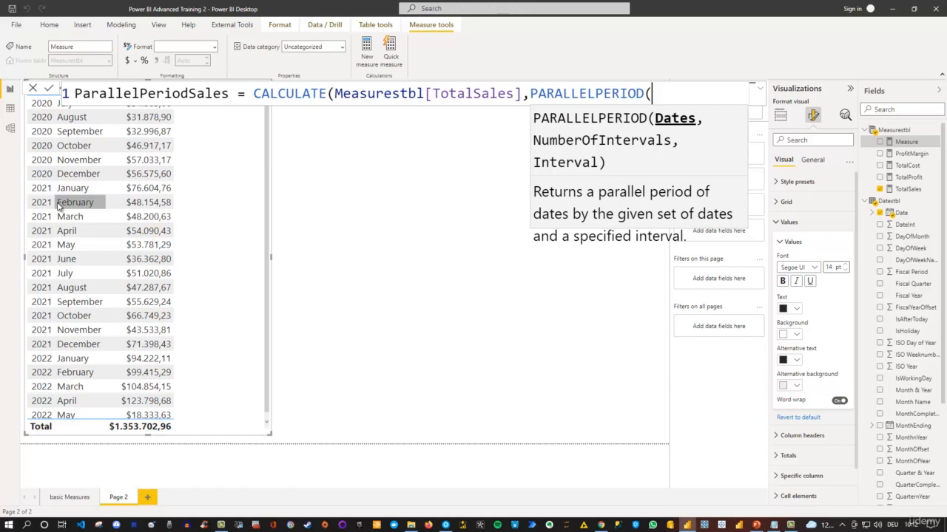
text(date)
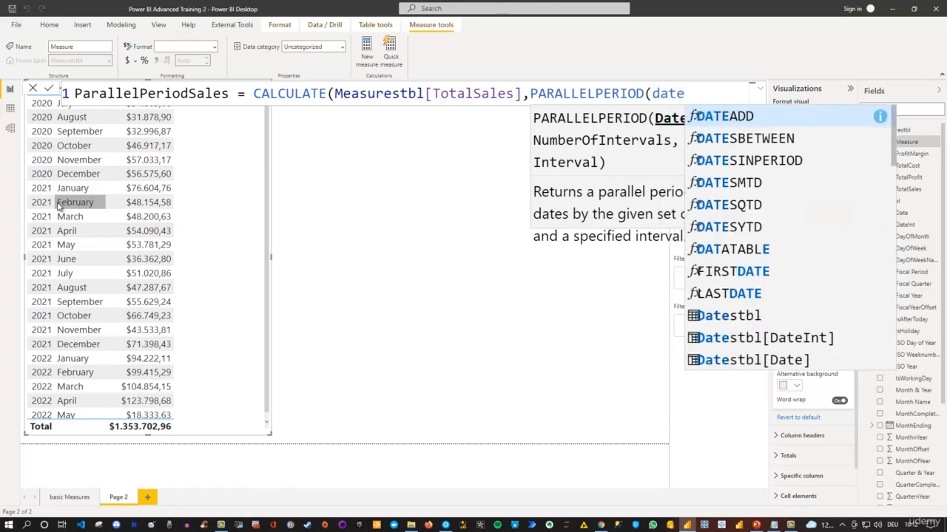
text(stbl)
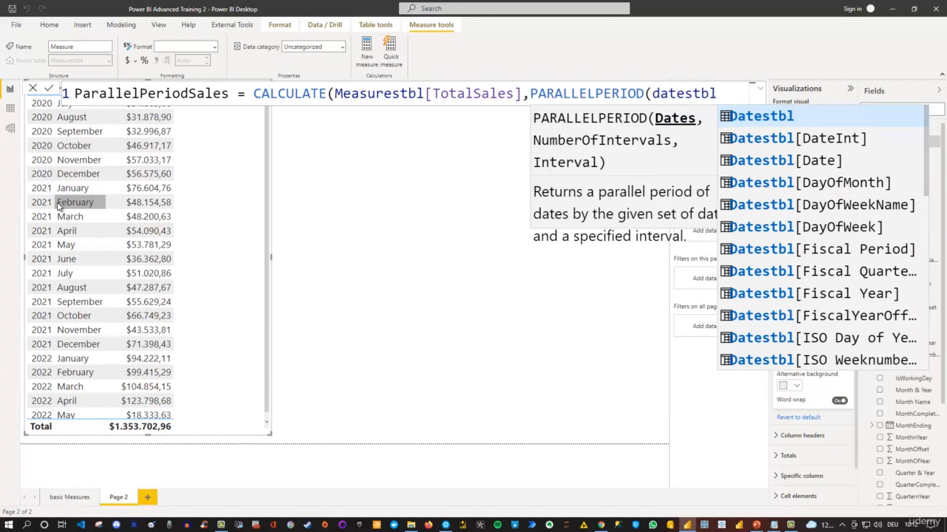
key(Down)
key(Down)
key(Tab)
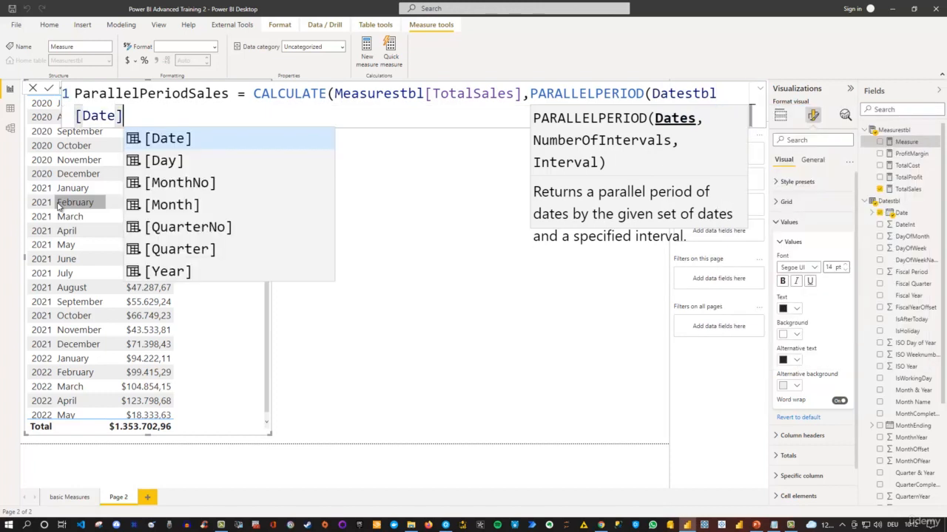
Set the PARALLELPERIOD offset to -1 with the interval YEAR, and close both functions.
text(,)
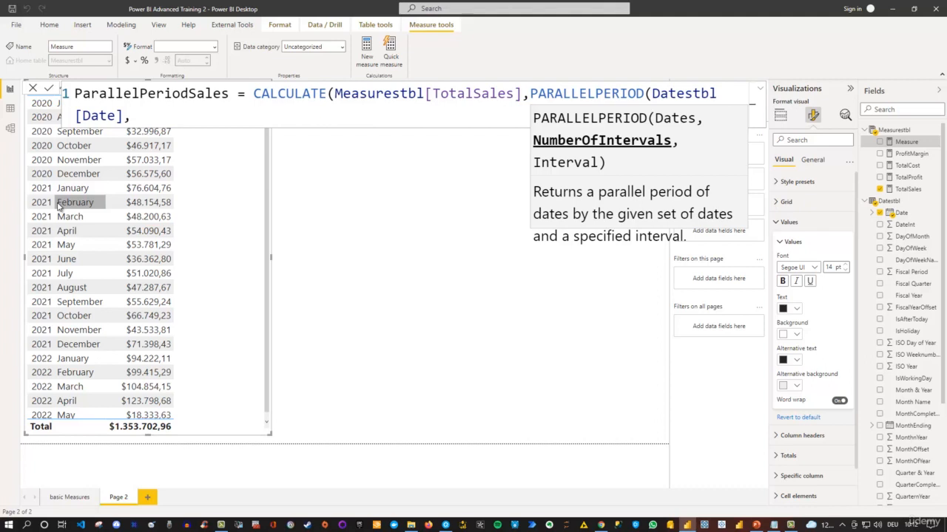
text(-1,)
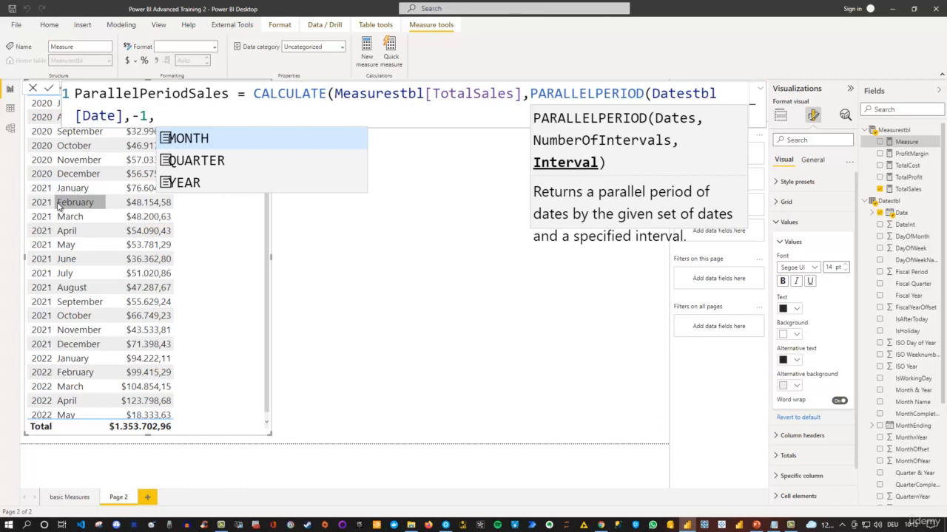
text(ye)
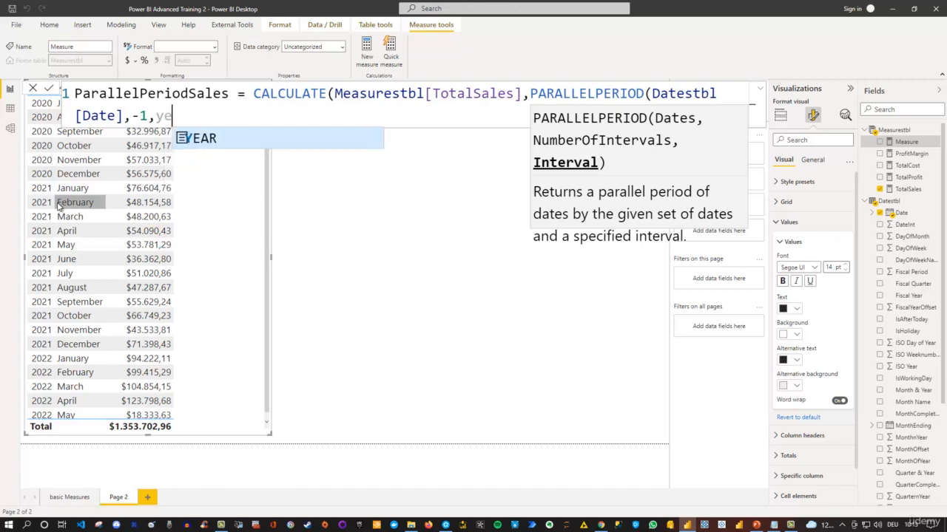
text(ar)
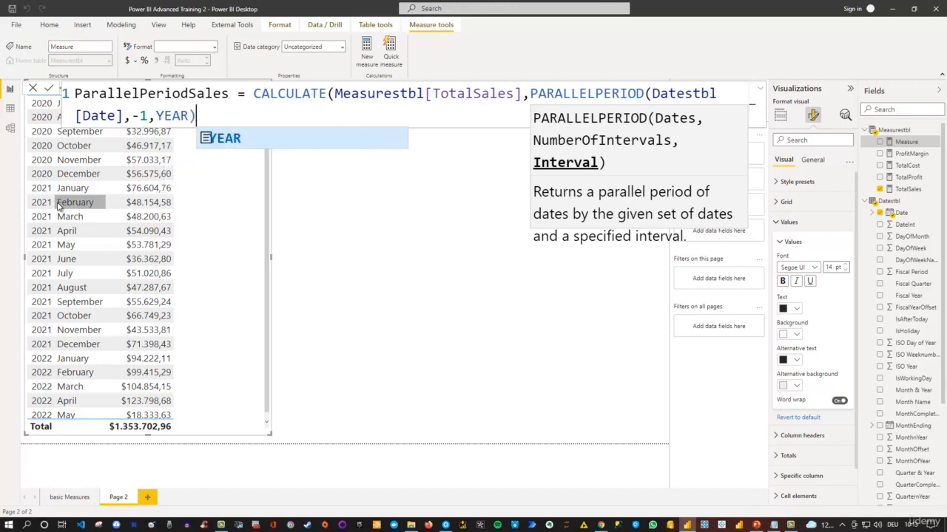
text())
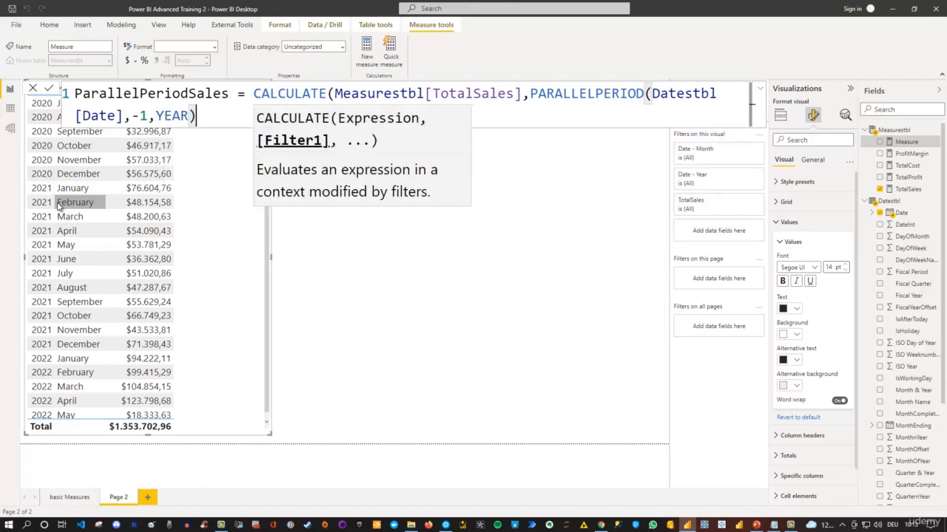
text())
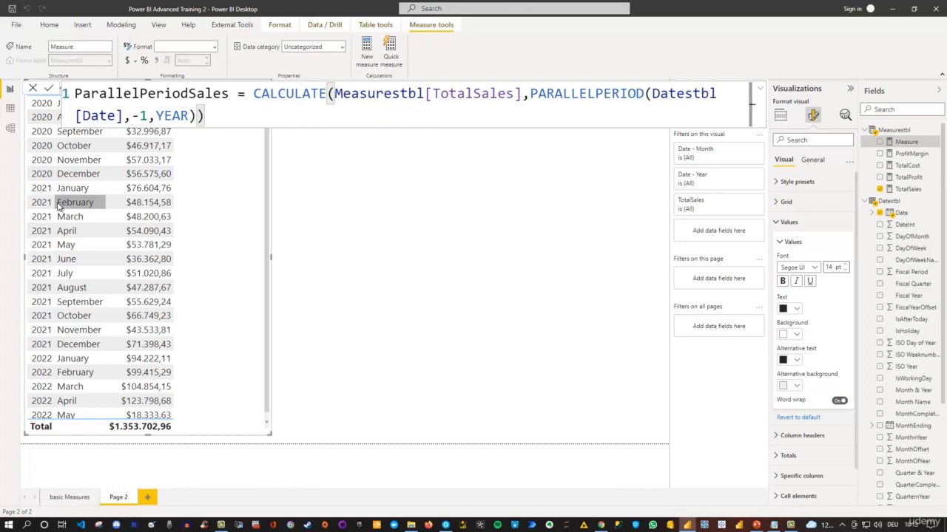
Copy the whole formula, switch to DAX Formatter in the browser, format it there as a new entry, and copy the formatted code.
key(ctrl+a)
key(ctrl+c)
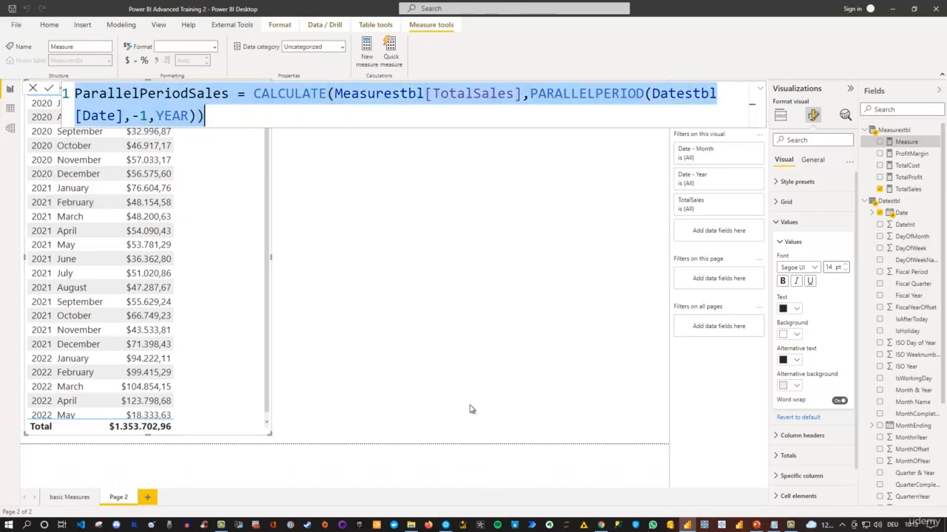
click(446, 525)
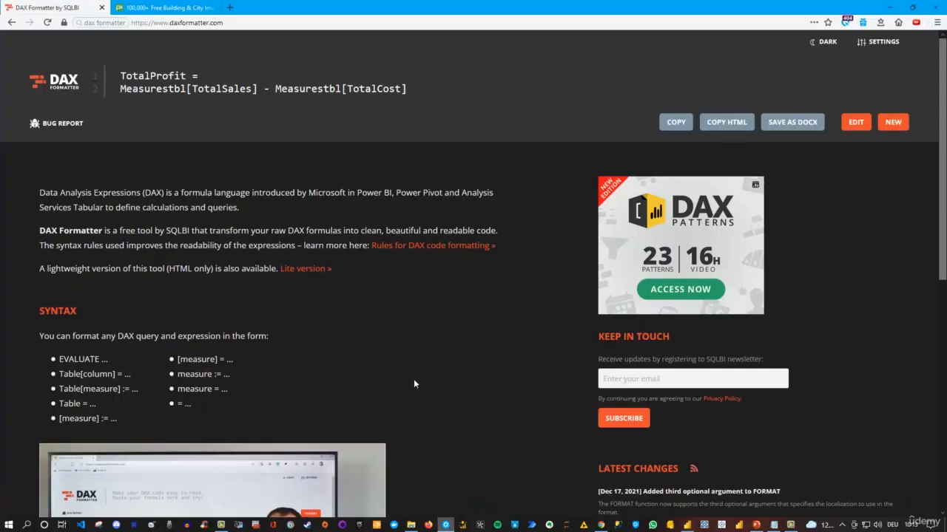
click(892, 122)
click(474, 83)
key(ctrl+v)
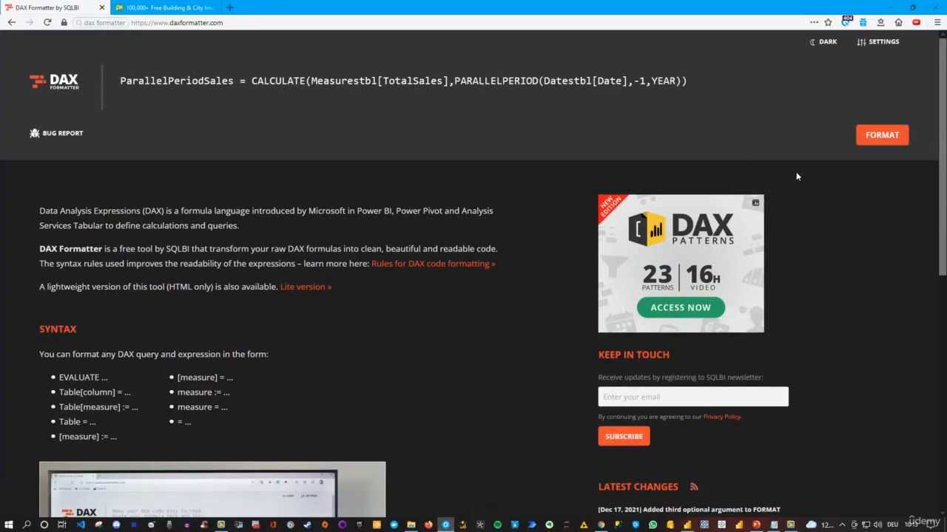
click(873, 135)
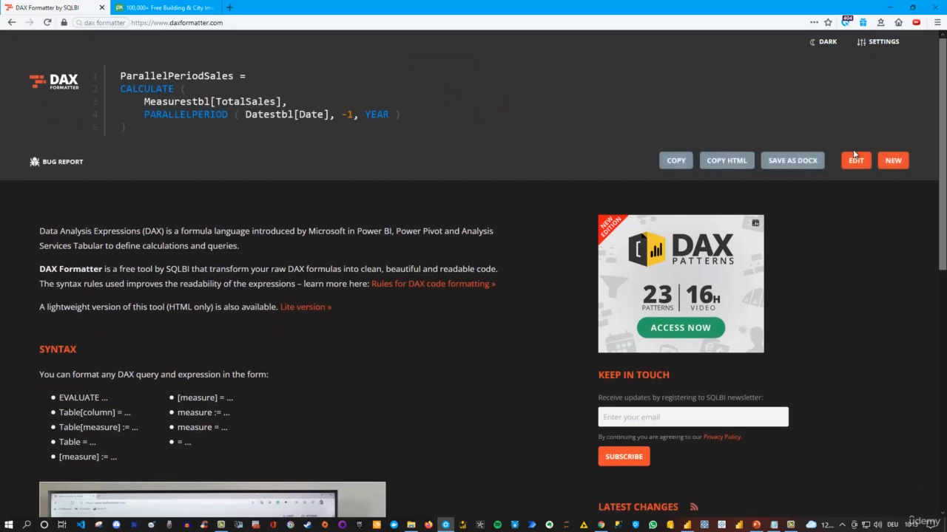
click(673, 162)
Switch back to Power BI Desktop, replace the measure's formula with the formatted ParallelPeriodSales code, and commit it.
click(686, 525)
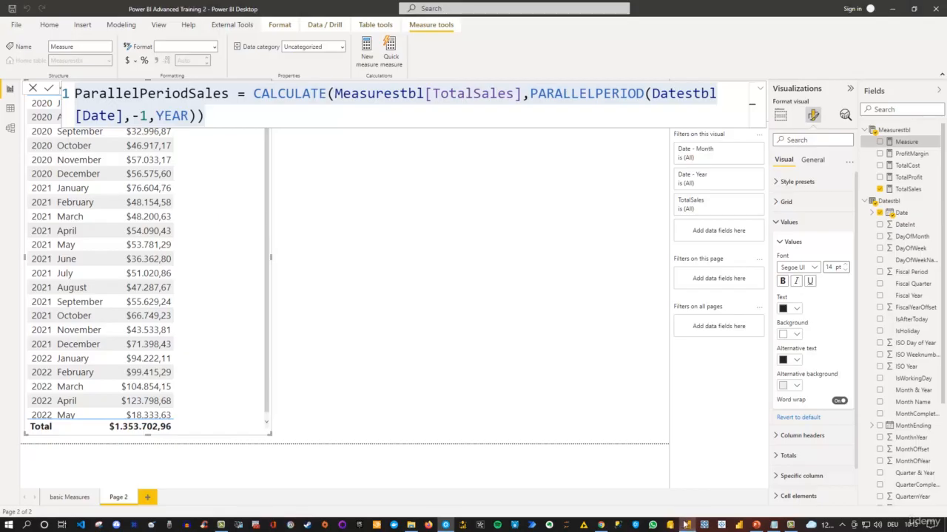
click(330, 124)
key(ctrl+a)
key(ctrl+v)
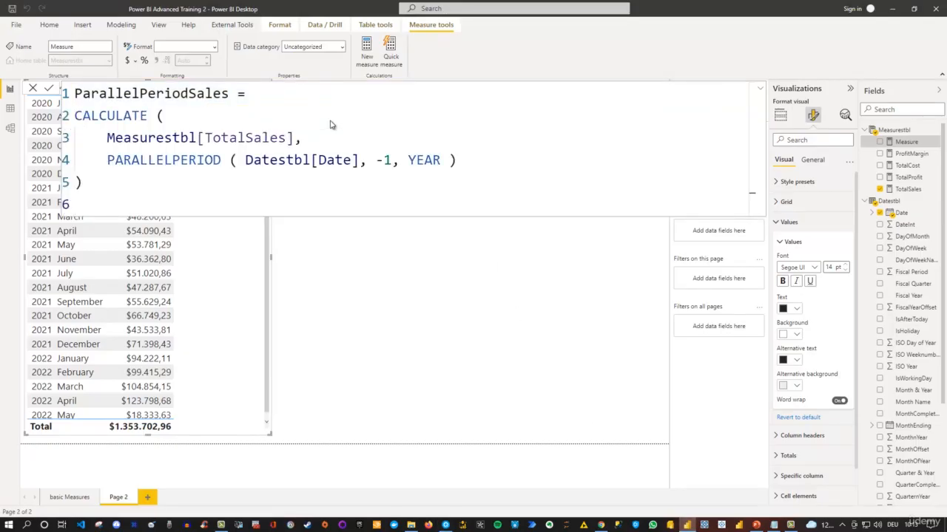
key(Return)
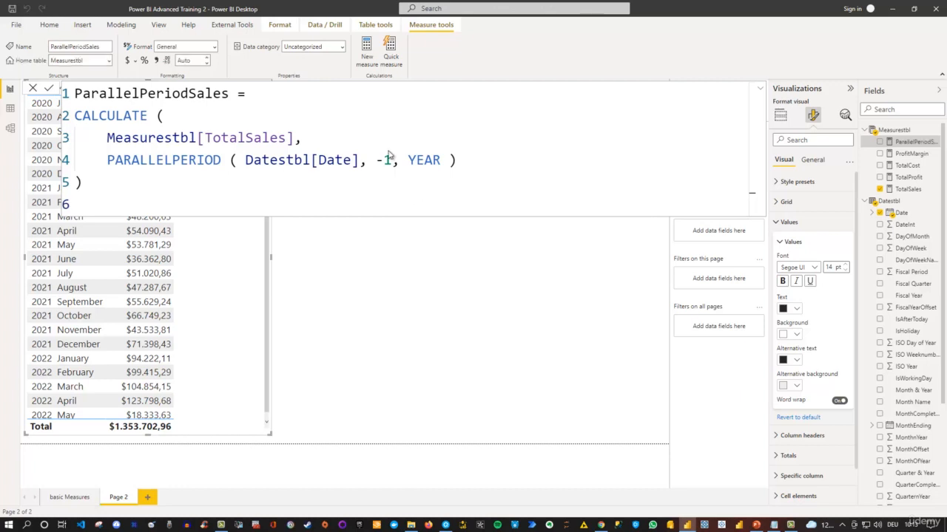
click(514, 242)
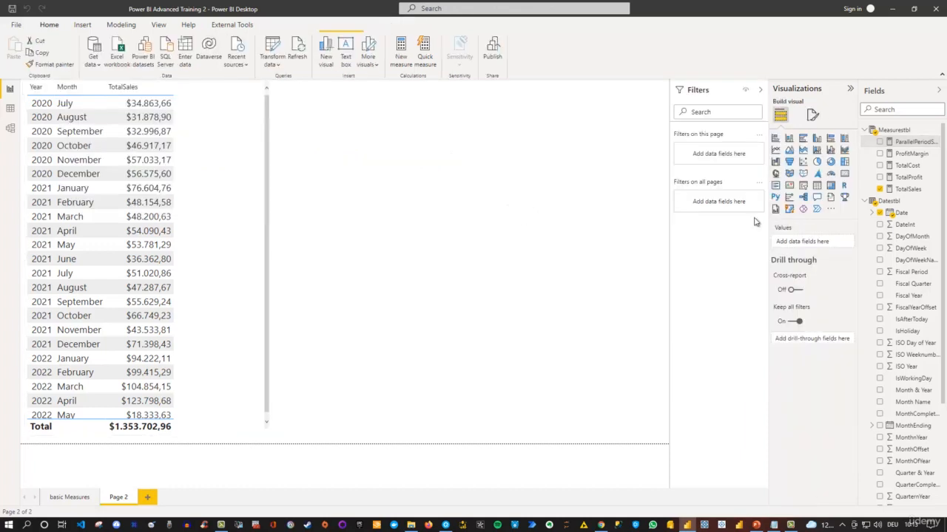
Format the ParallelPeriodSales measure as dollar currency.
click(905, 142)
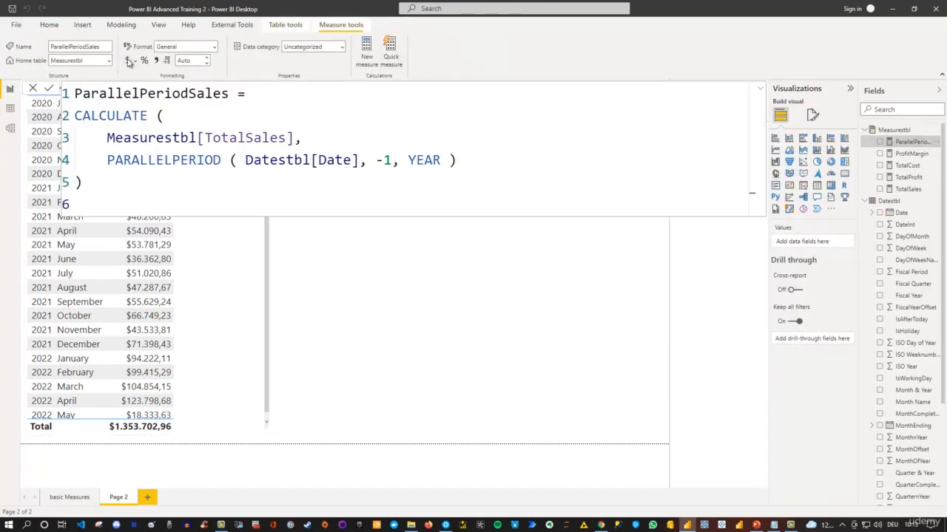
click(508, 298)
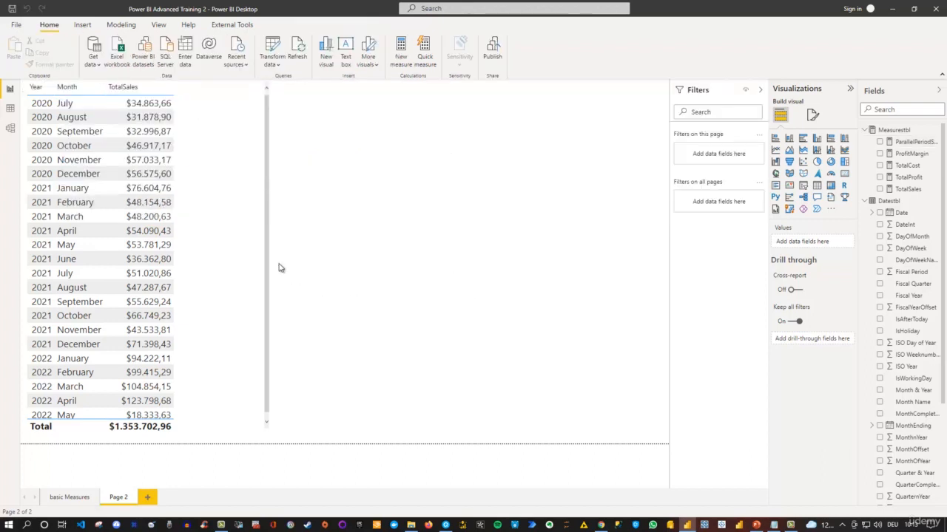
Widen the Year and Month sales table and add the ParallelPeriodSales measure to it.
click(251, 243)
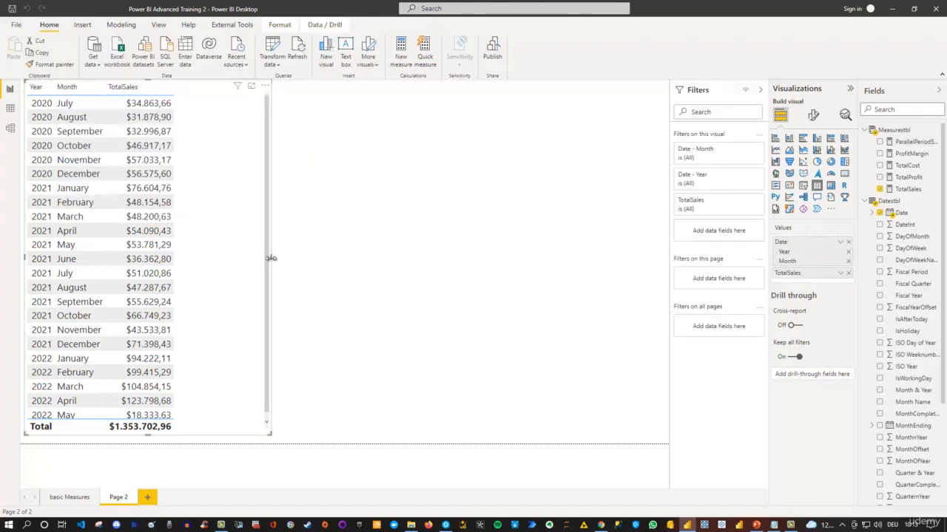
drag(271, 258, 352, 267)
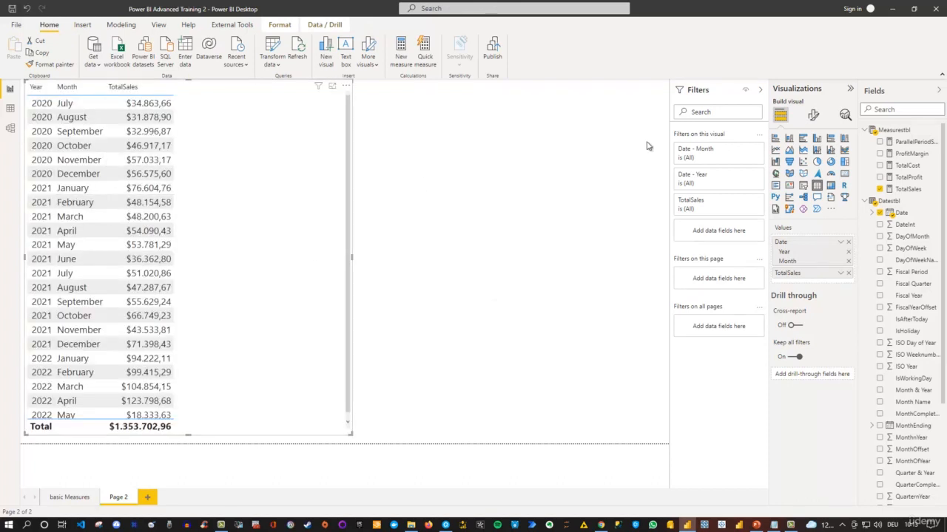
click(880, 142)
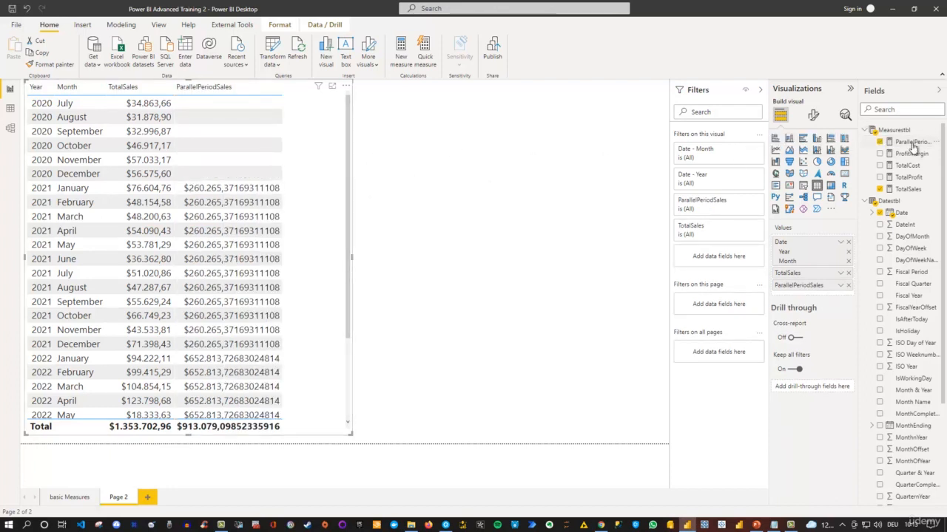
Set the ParallelPeriodSales measure to show 2 decimal places.
click(913, 143)
click(196, 61)
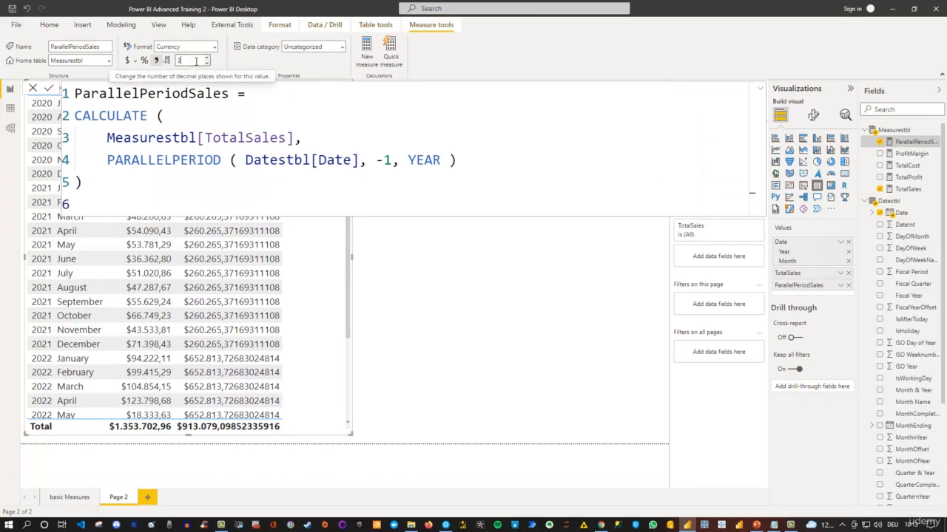
text(2)
key(Return)
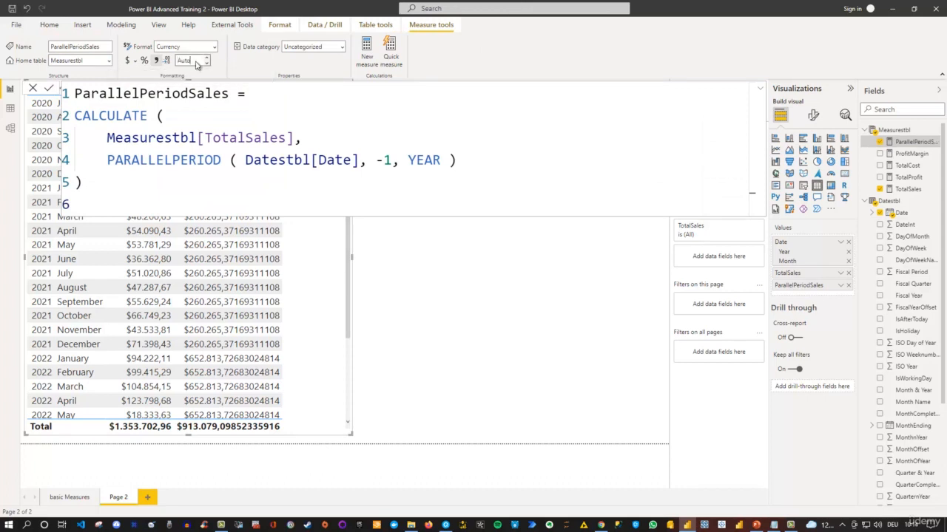
click(427, 243)
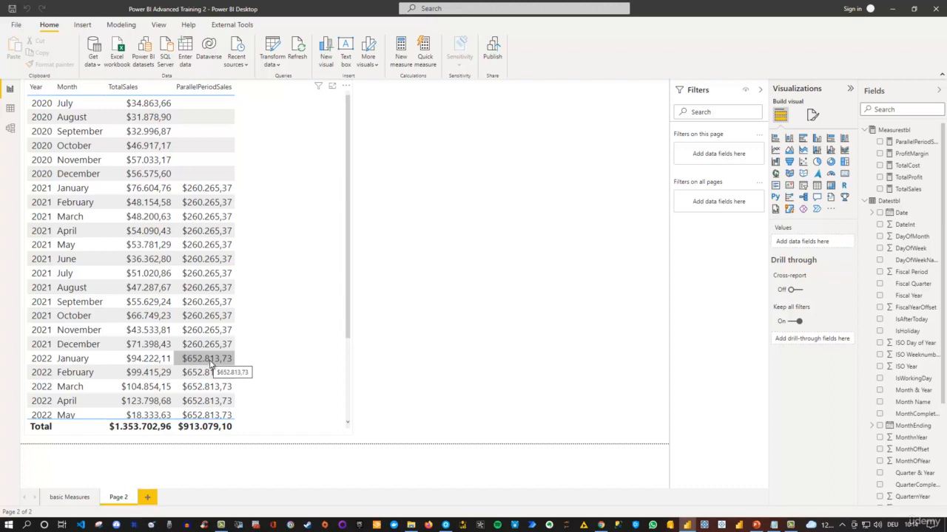
Copy the fiscal year table from the basic Measures page to Page 2 and place it beside the monthly sales table.
scroll(211, 363, down, 3)
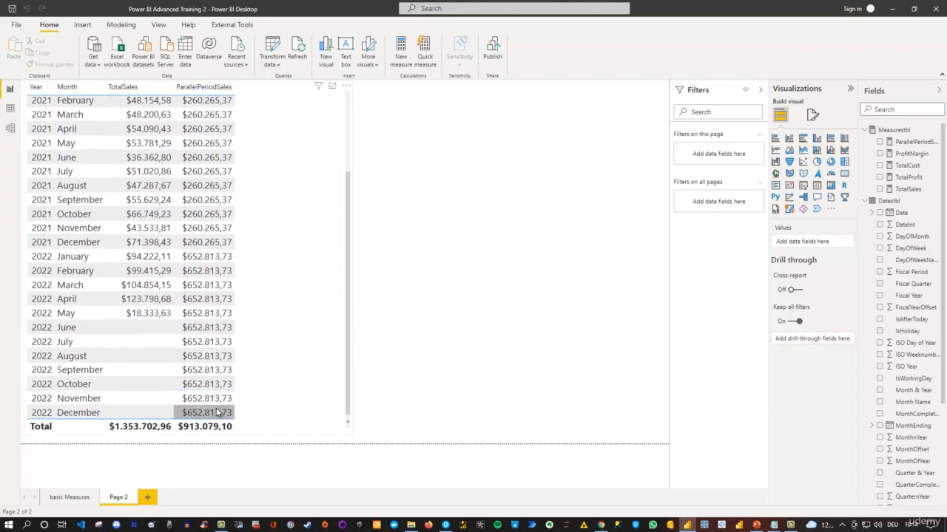
scroll(214, 408, up, 3)
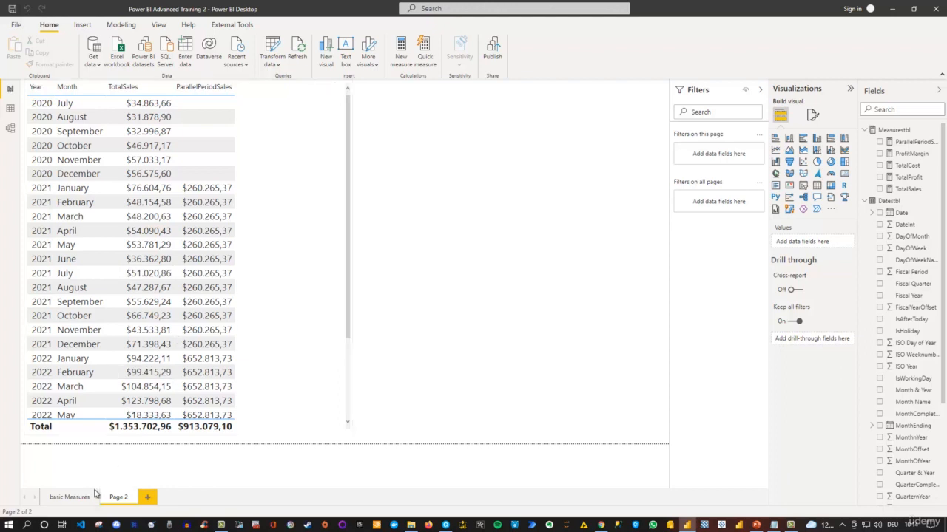
click(70, 497)
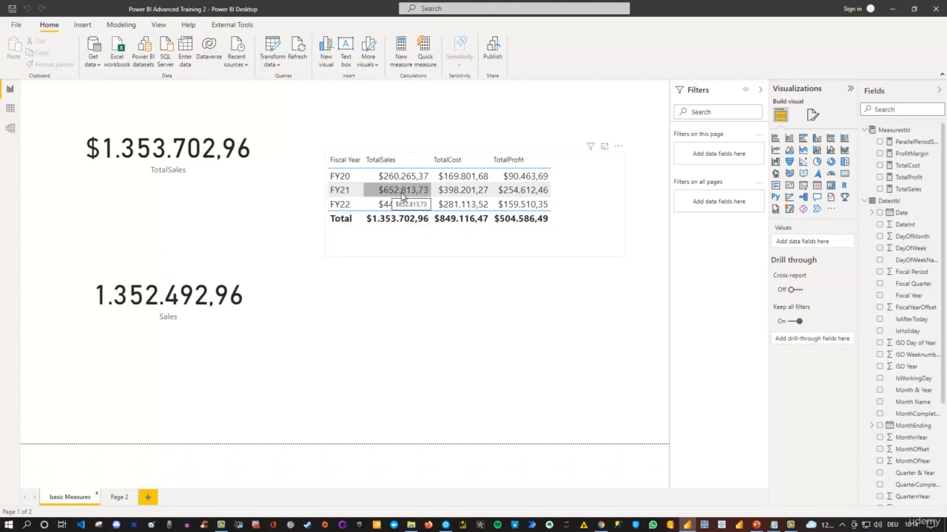
click(594, 163)
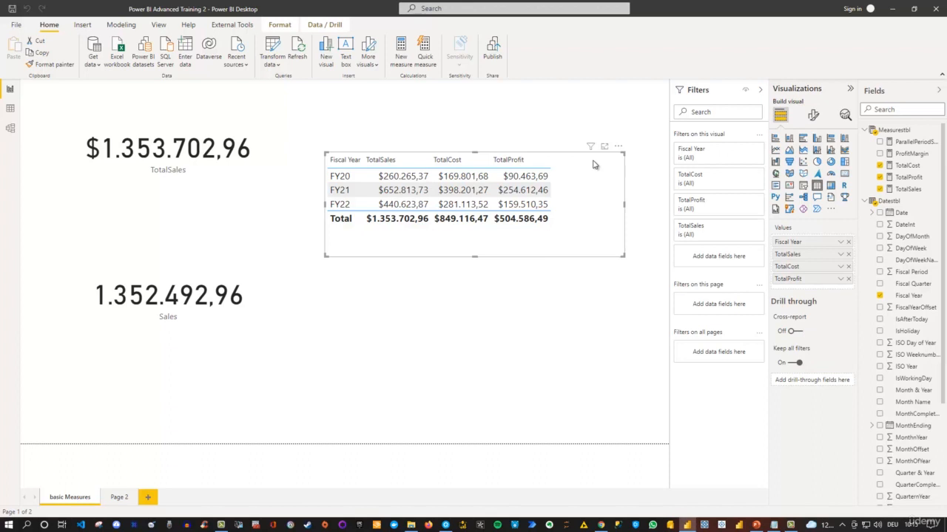
key(ctrl+c)
click(111, 497)
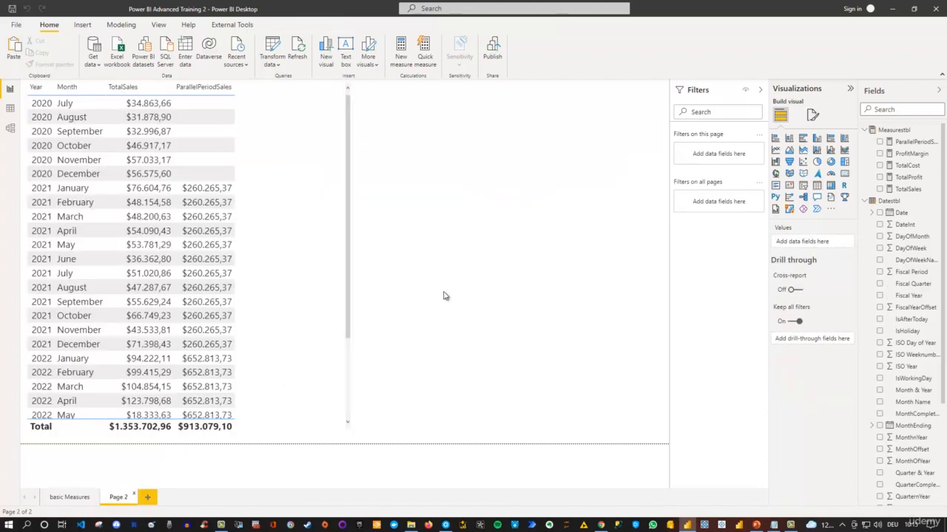
key(ctrl+v)
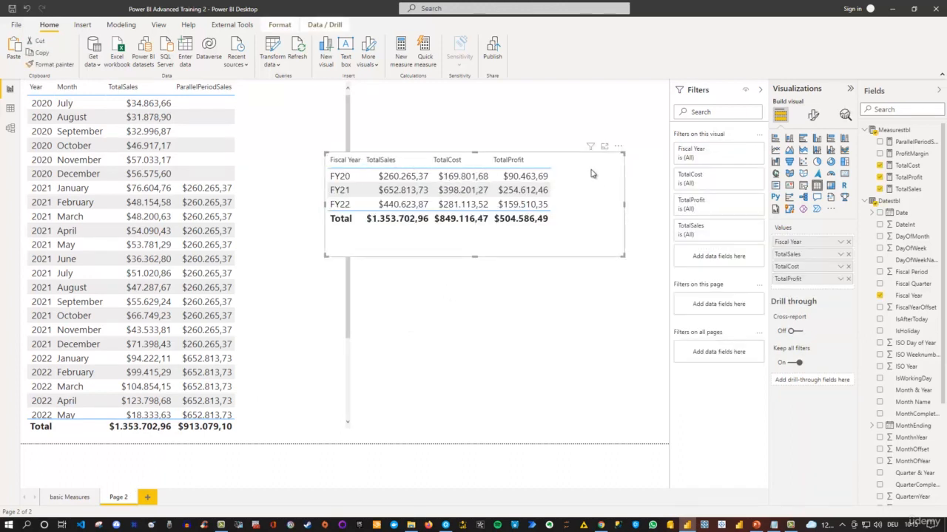
drag(460, 169, 504, 152)
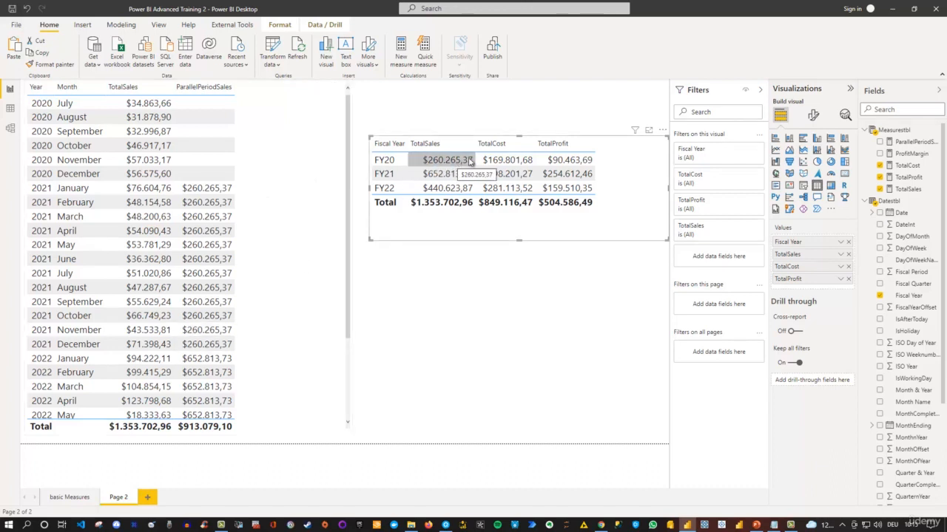
Change the PARALLELPERIOD interval in the ParallelPeriodSales formula to MONTH, commit it, and collapse the formula editor.
click(900, 143)
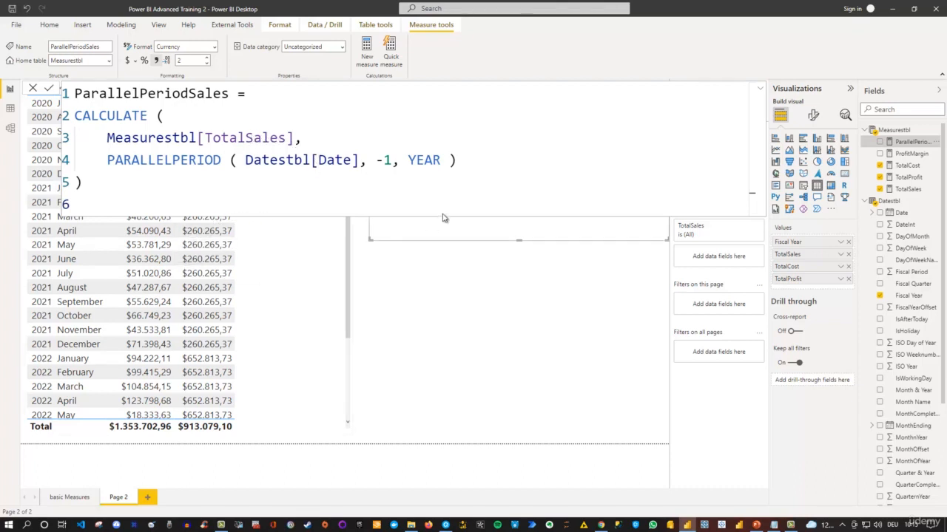
click(407, 273)
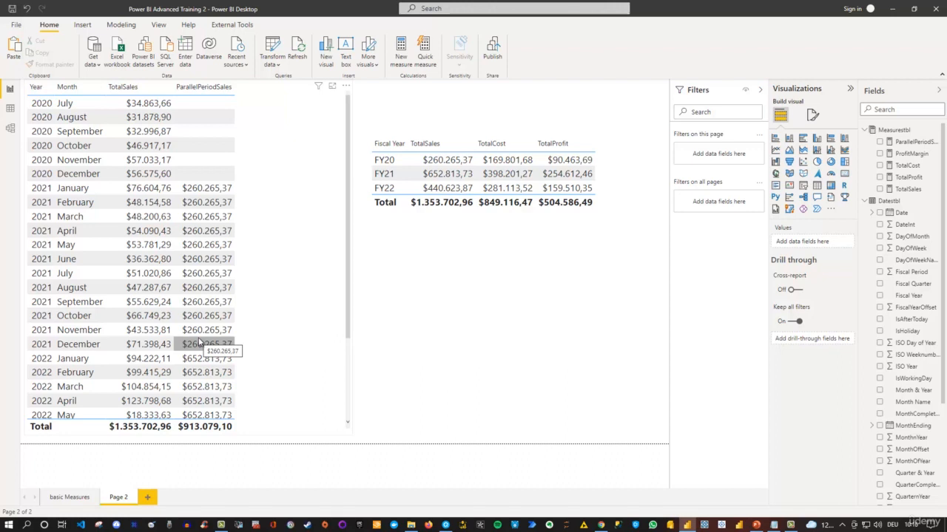
click(915, 144)
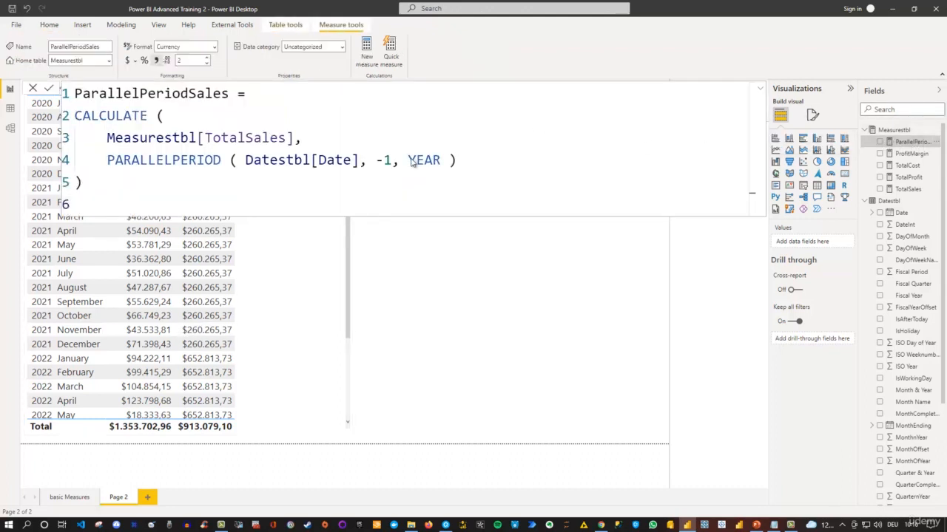
click(413, 162)
drag(409, 161, 442, 161)
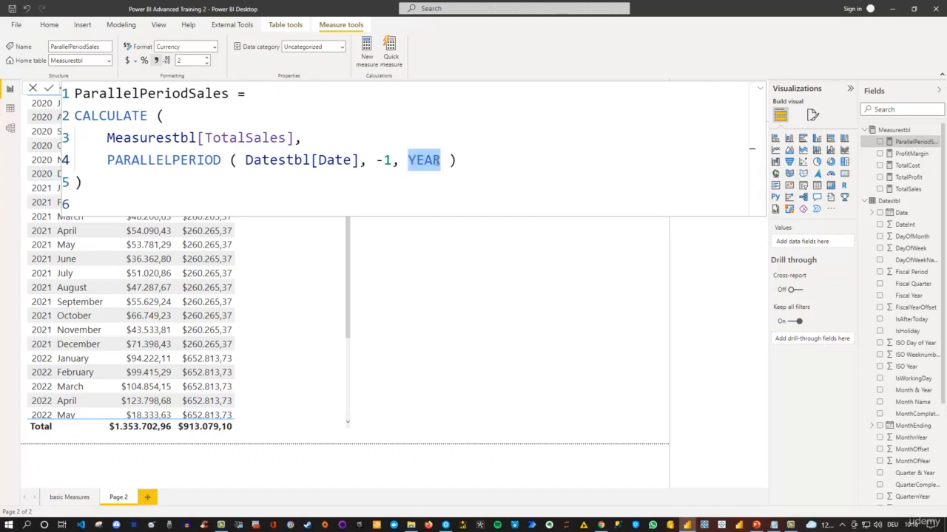
text(MONTH)
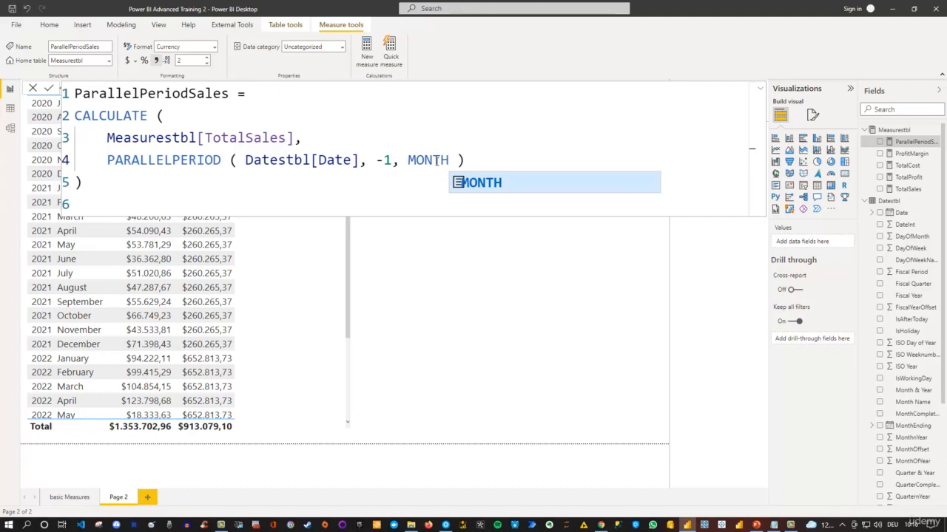
click(478, 156)
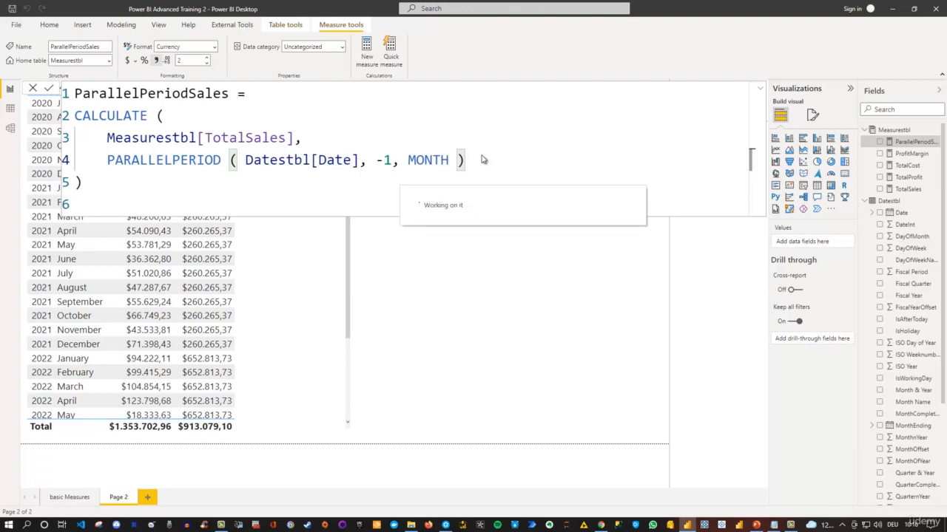
click(759, 89)
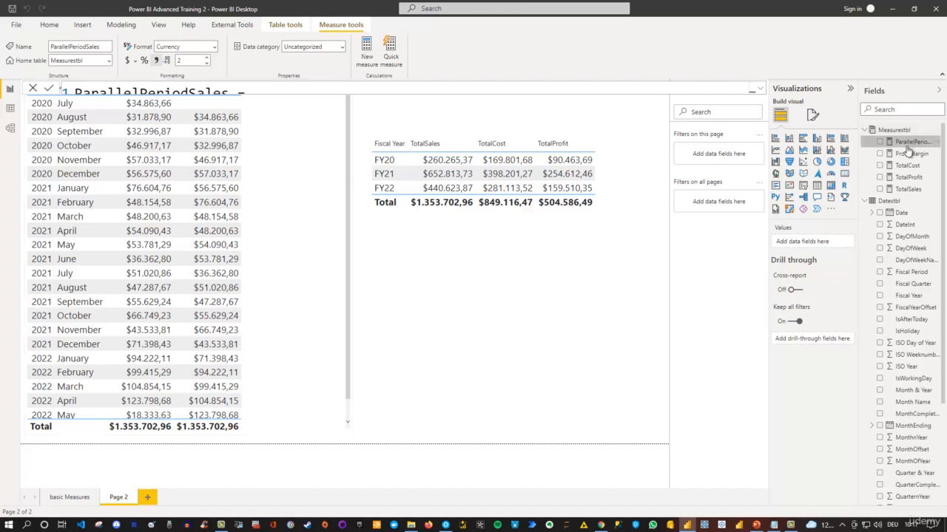
Change the PARALLELPERIOD interval in the ParallelPeriodSales formula to QUARTER and commit the measure.
click(761, 89)
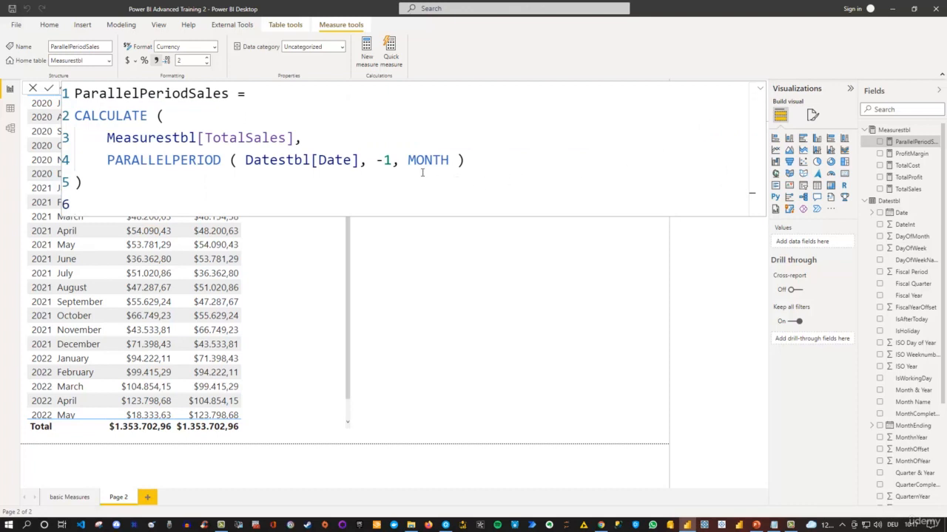
drag(408, 160, 447, 153)
text(Q)
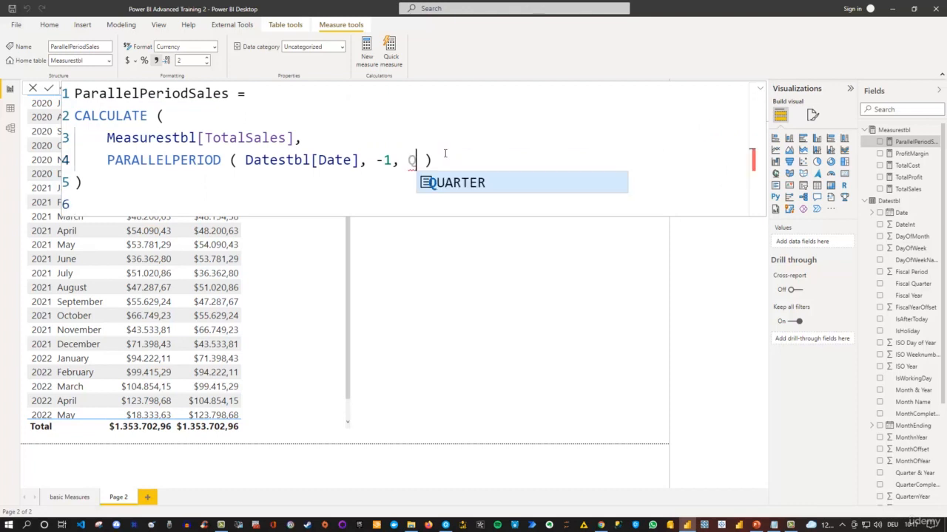
text(UARTER)
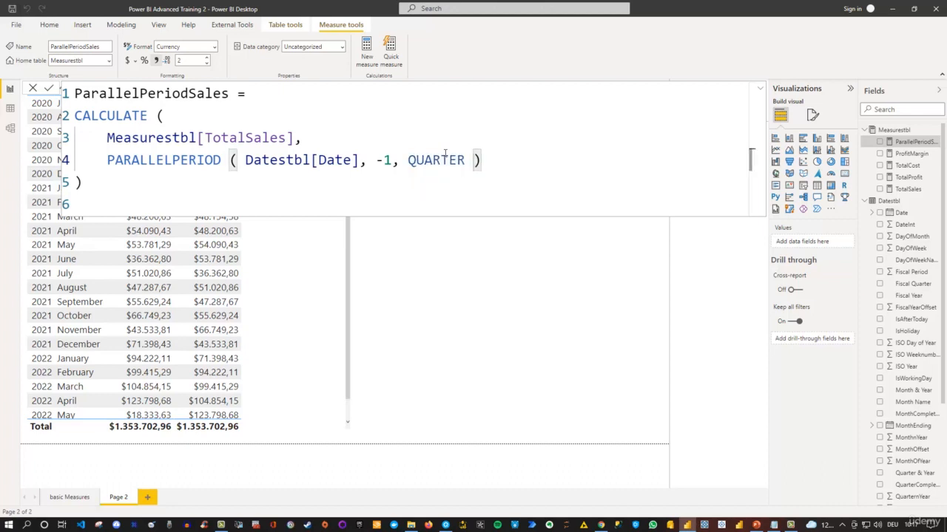
key(Return)
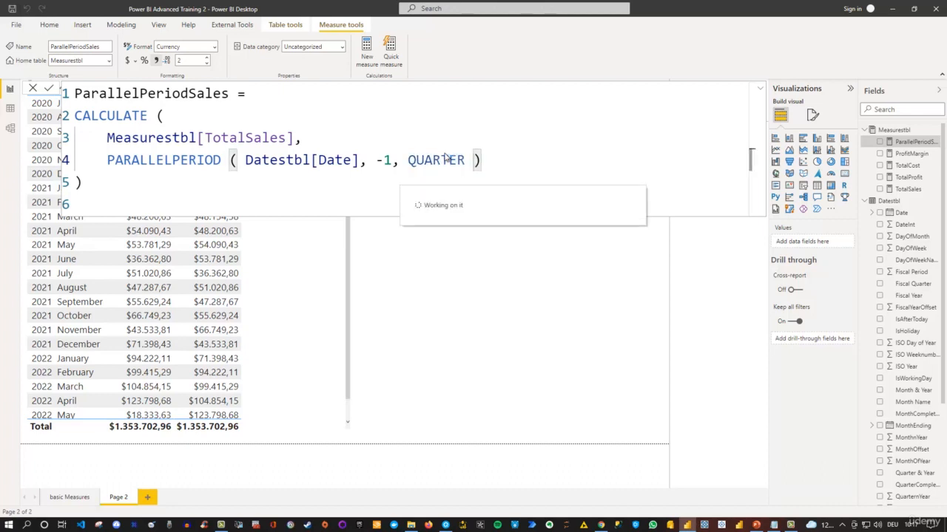
click(429, 260)
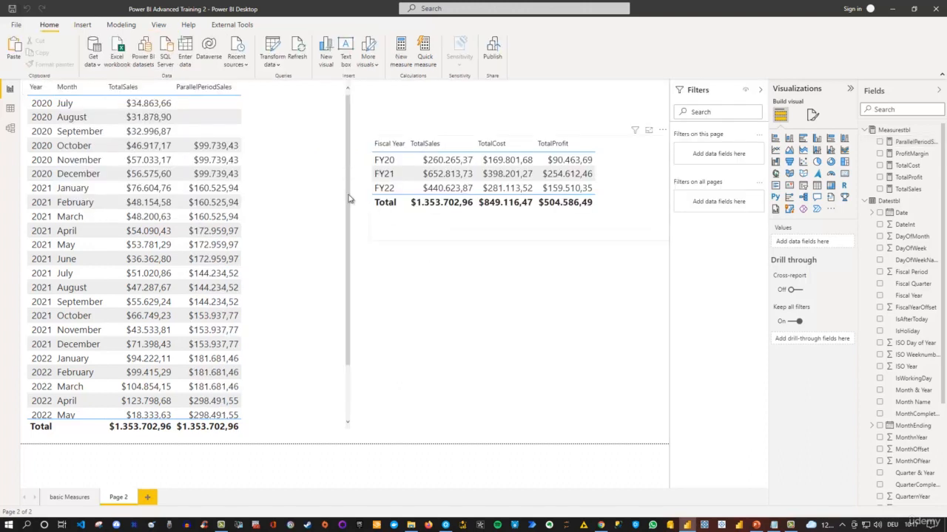